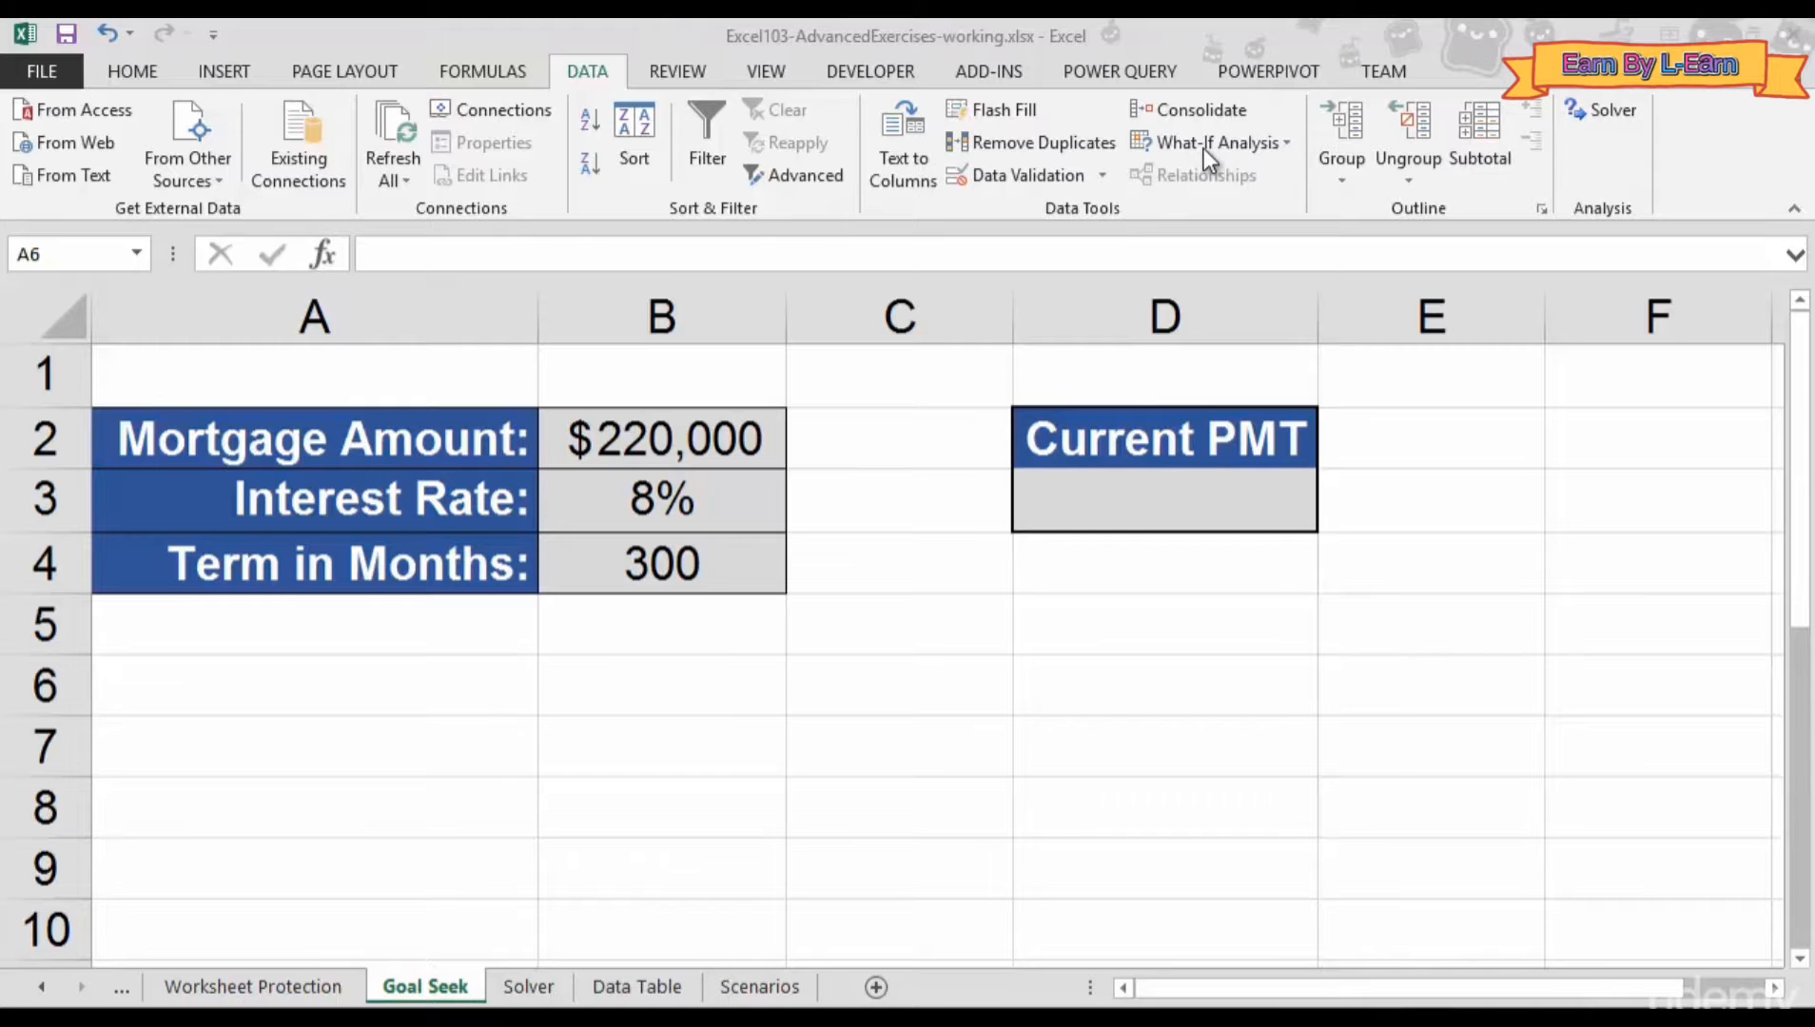
- Look over the What-If Analysis options and close them without choosing one
left_click(1282, 144)
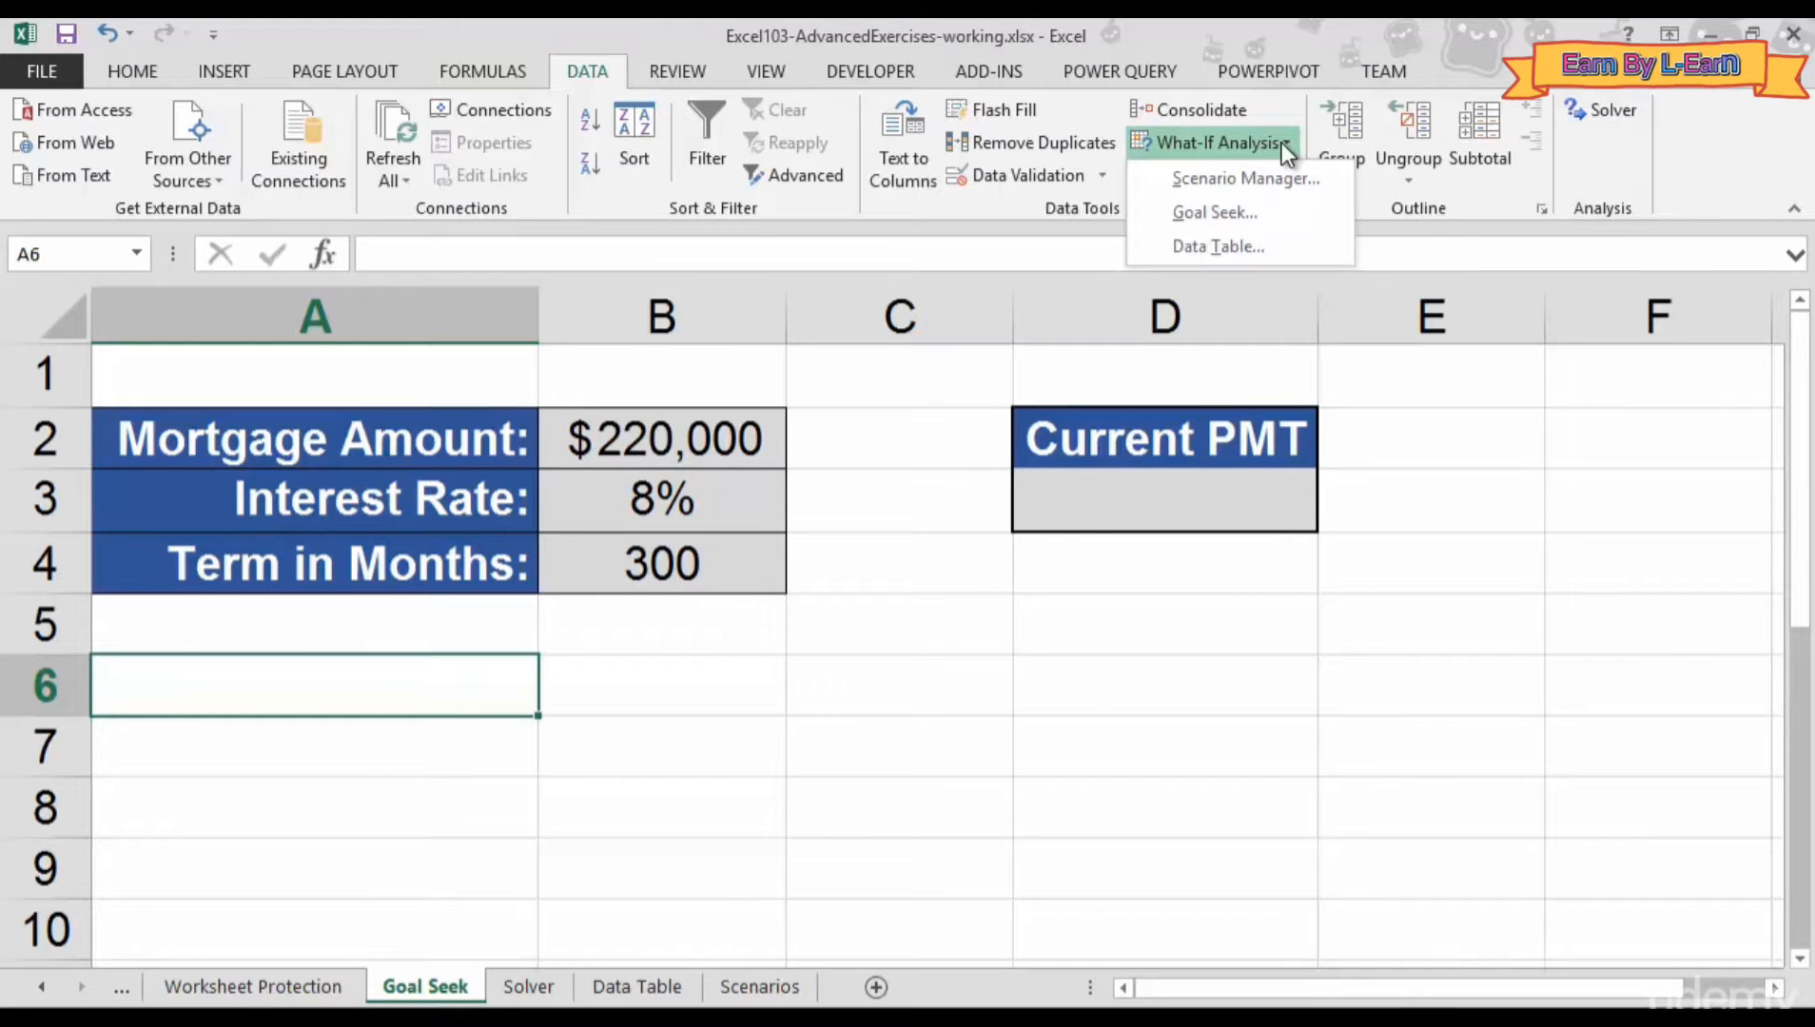
left_click(761, 639)
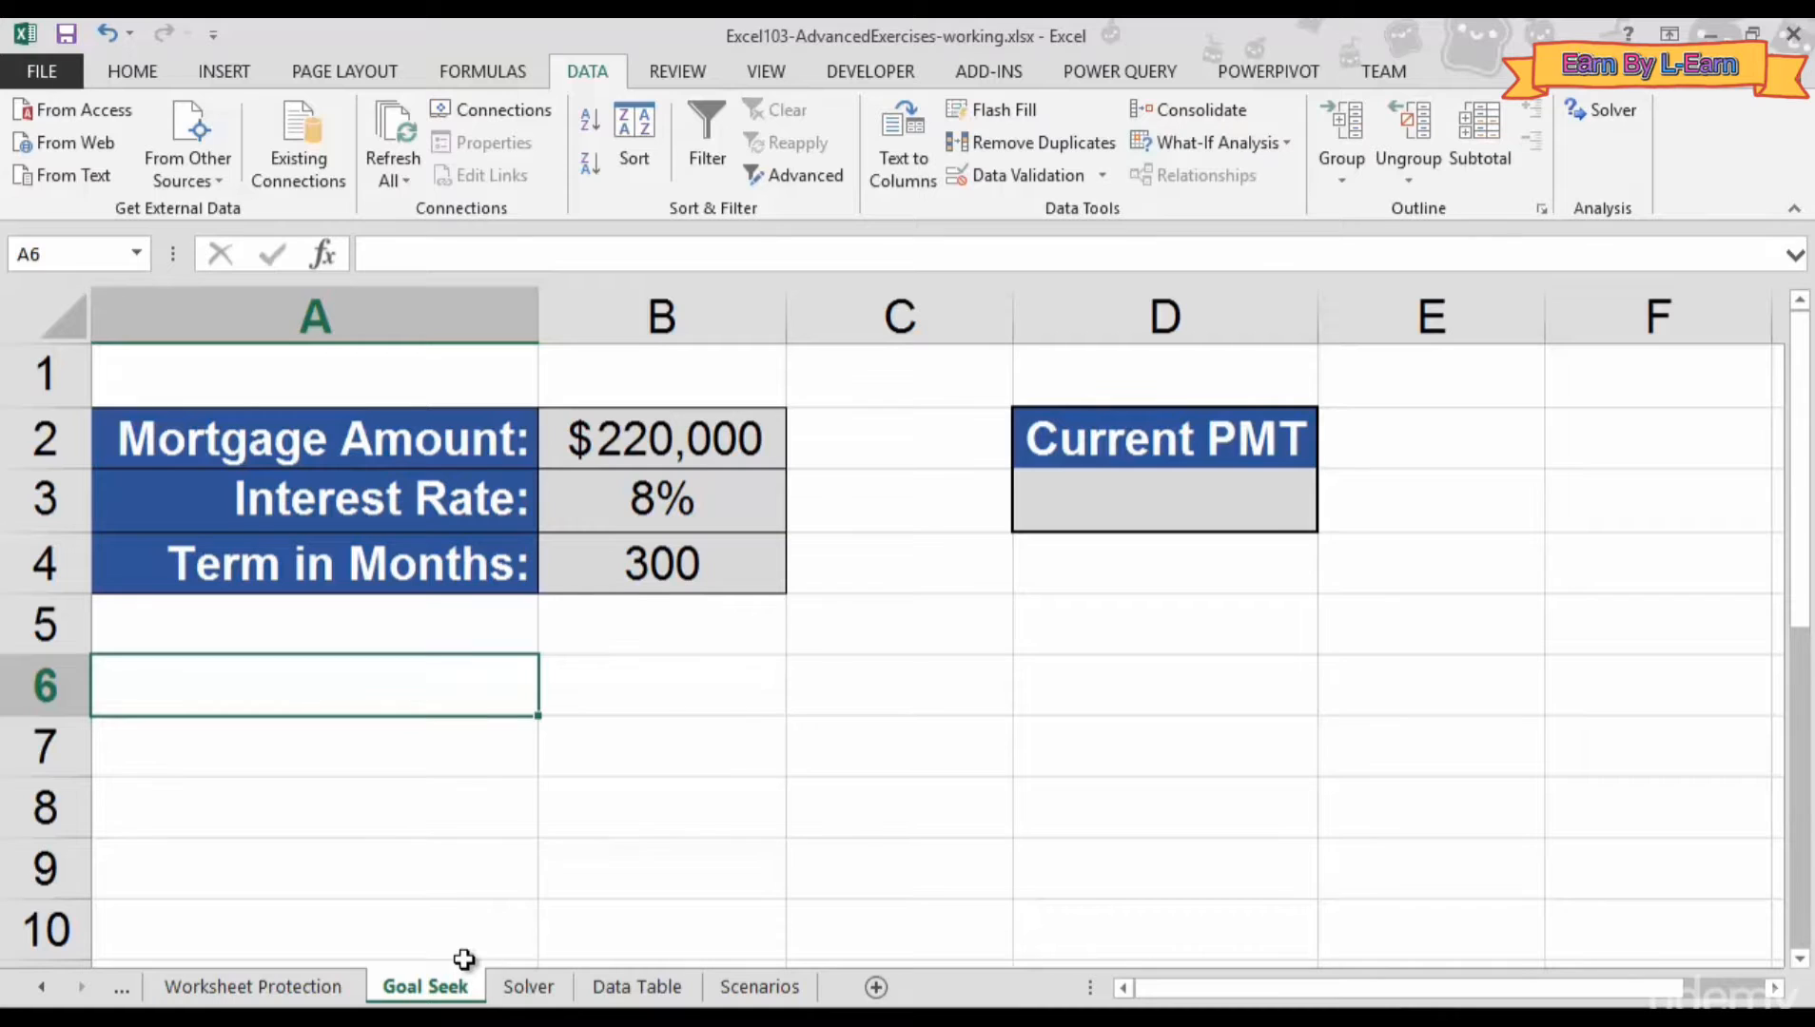
left_click(790, 700)
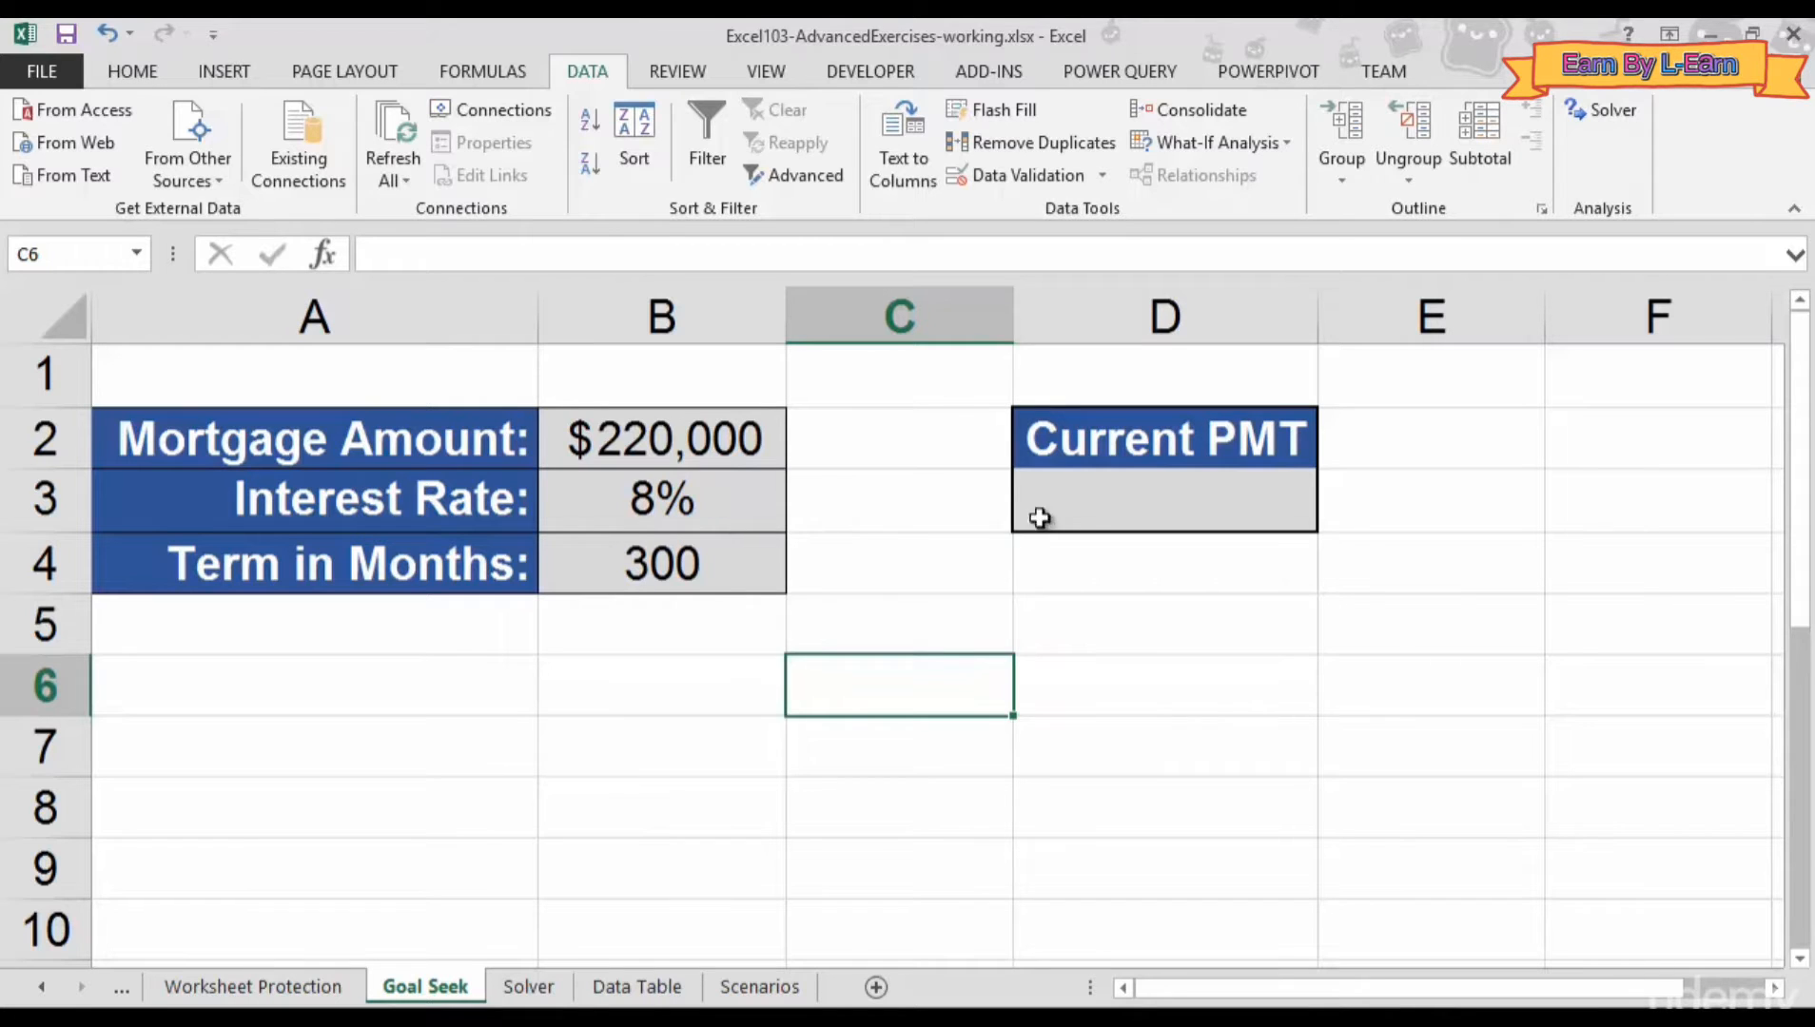
- Start a PMT formula in D3 from the Financial functions list
left_click(1156, 520)
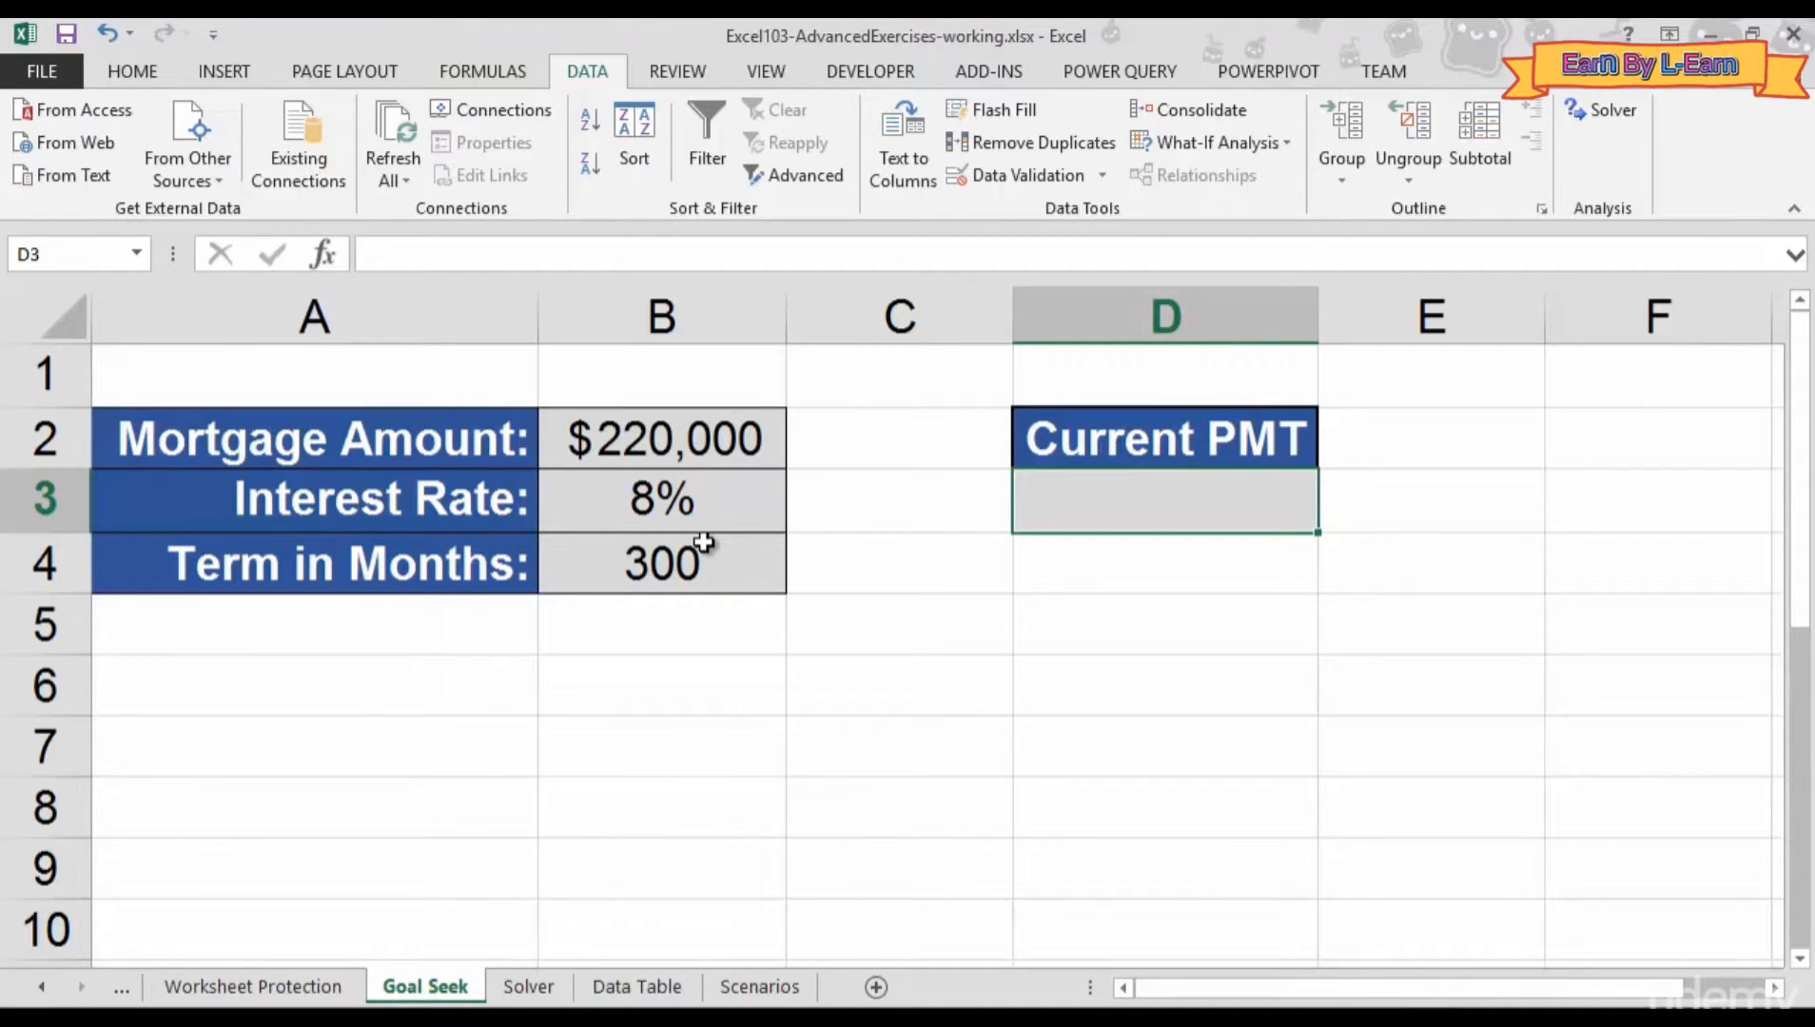
left_click(485, 72)
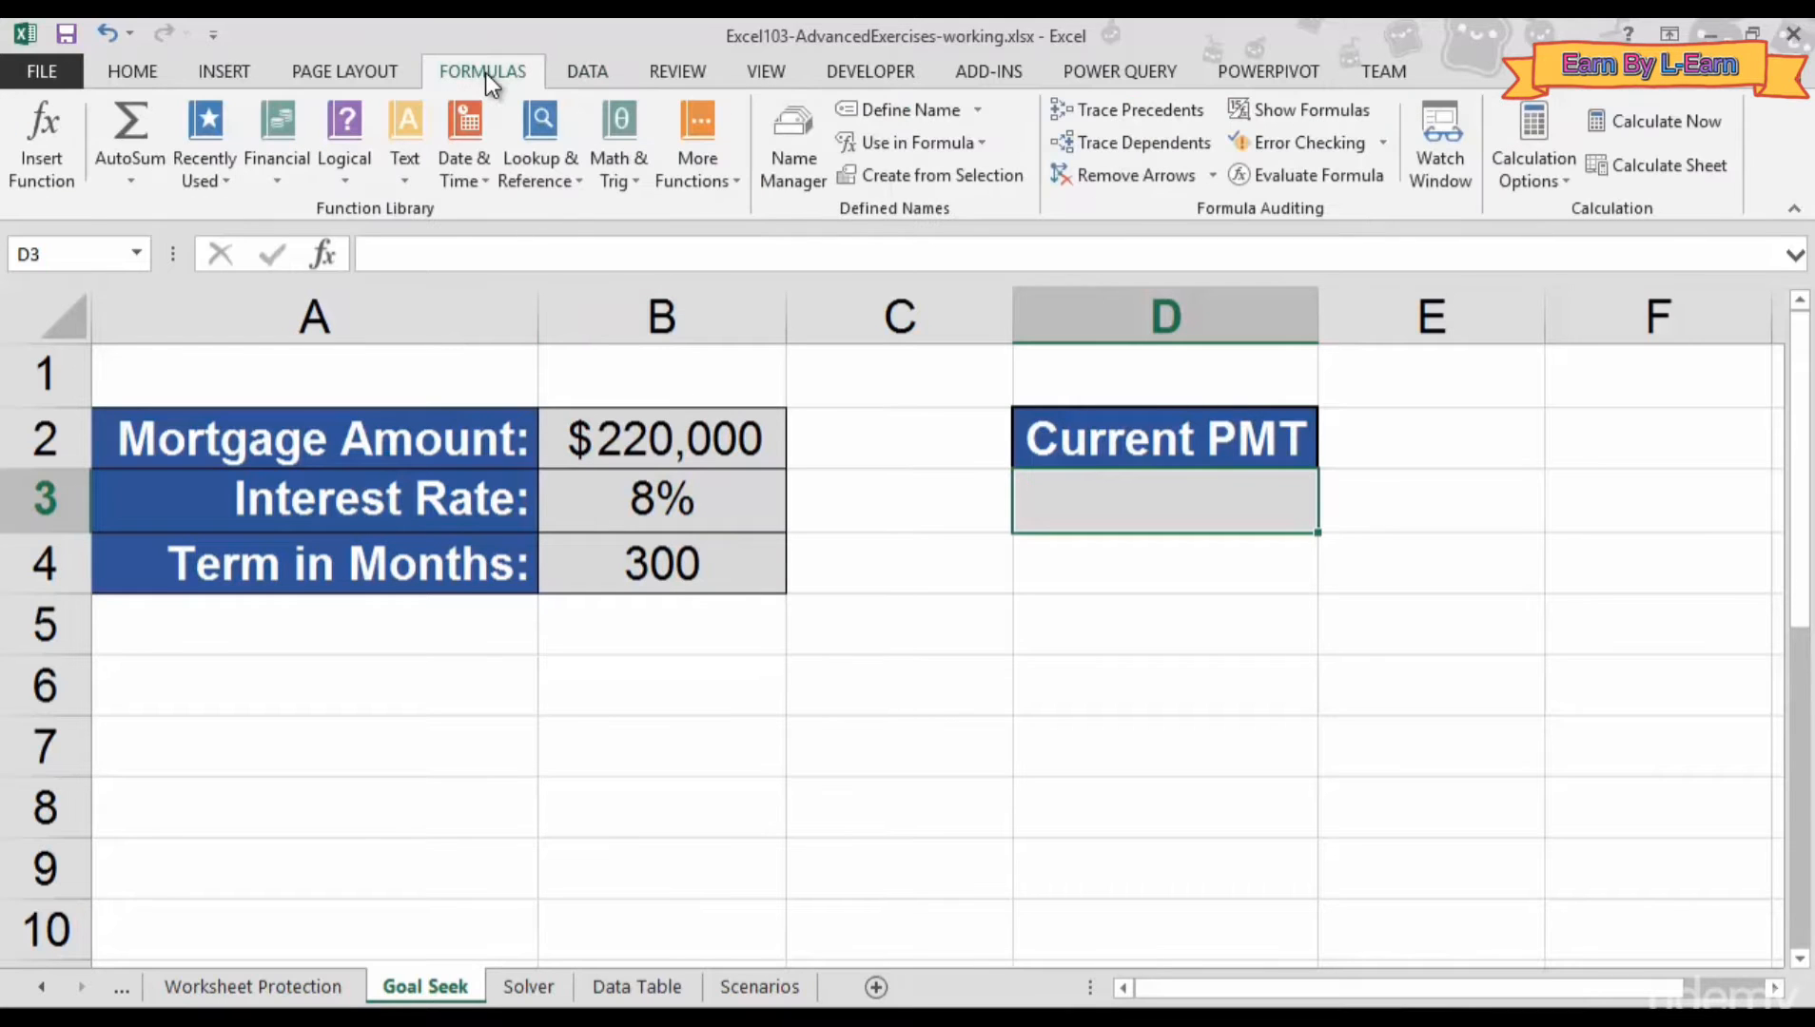
left_click(266, 171)
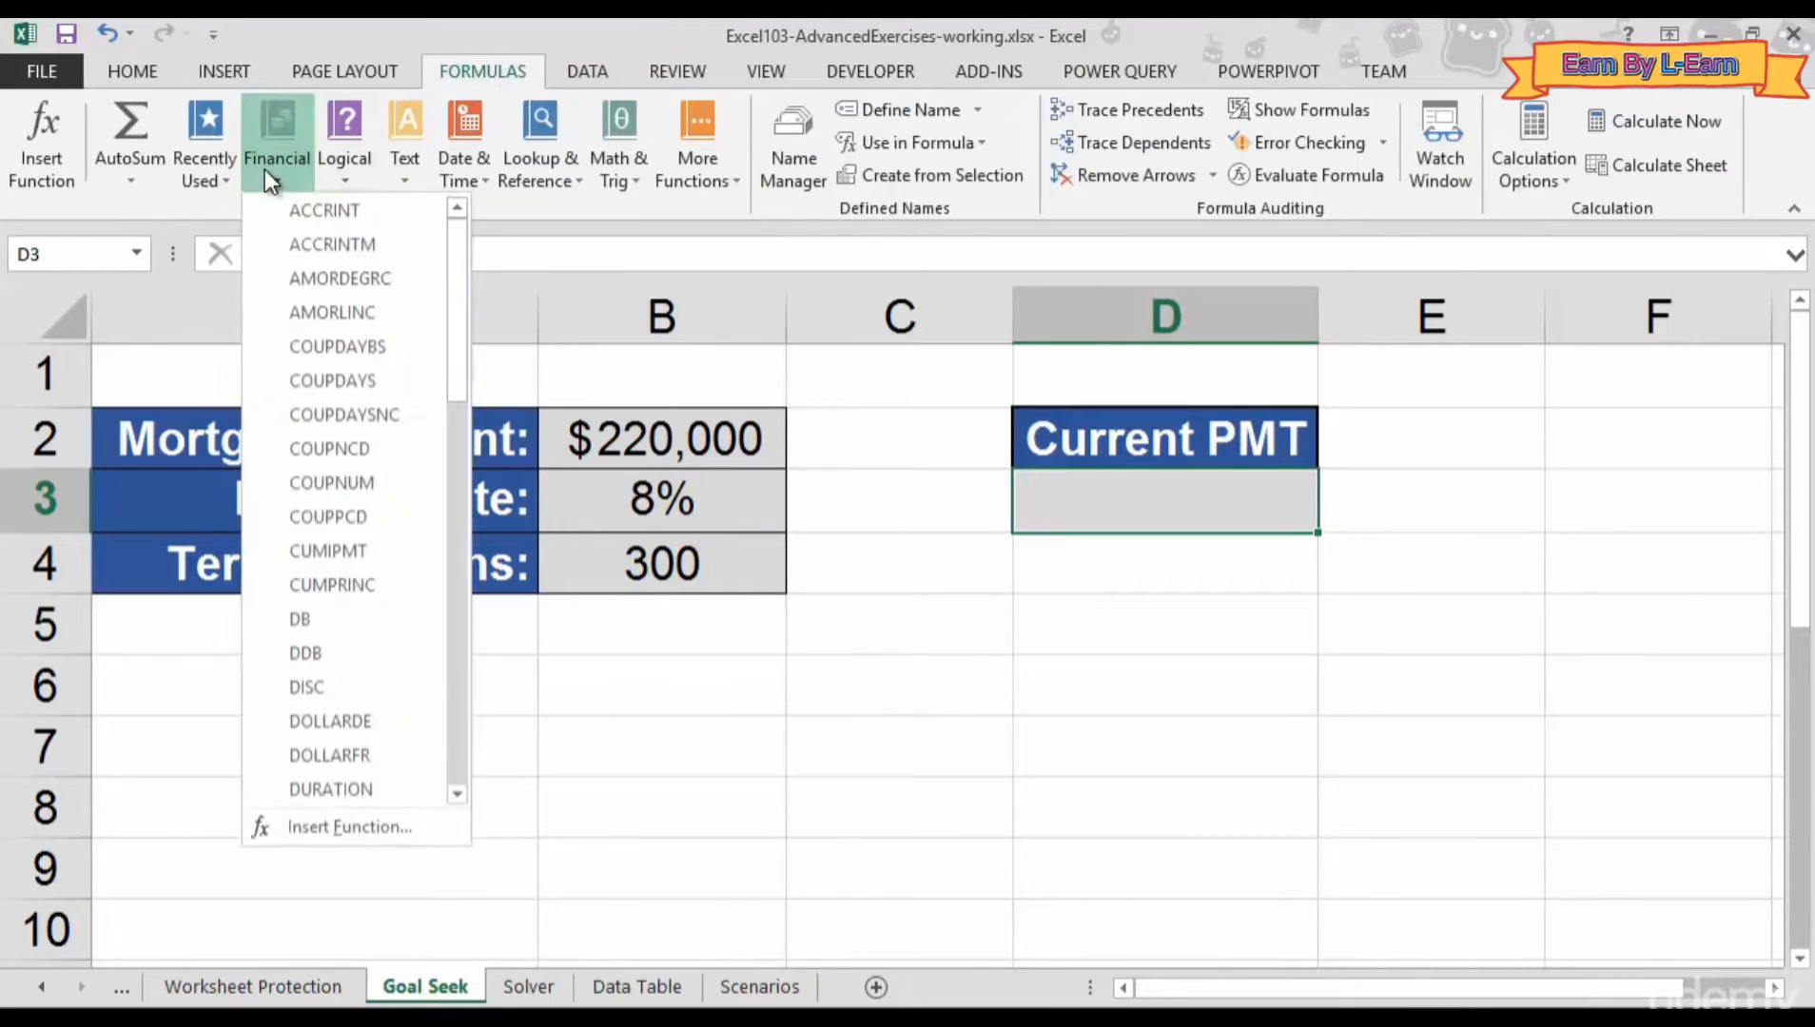
scroll(386, 670, "down", 5)
scroll(386, 670, "down", 3)
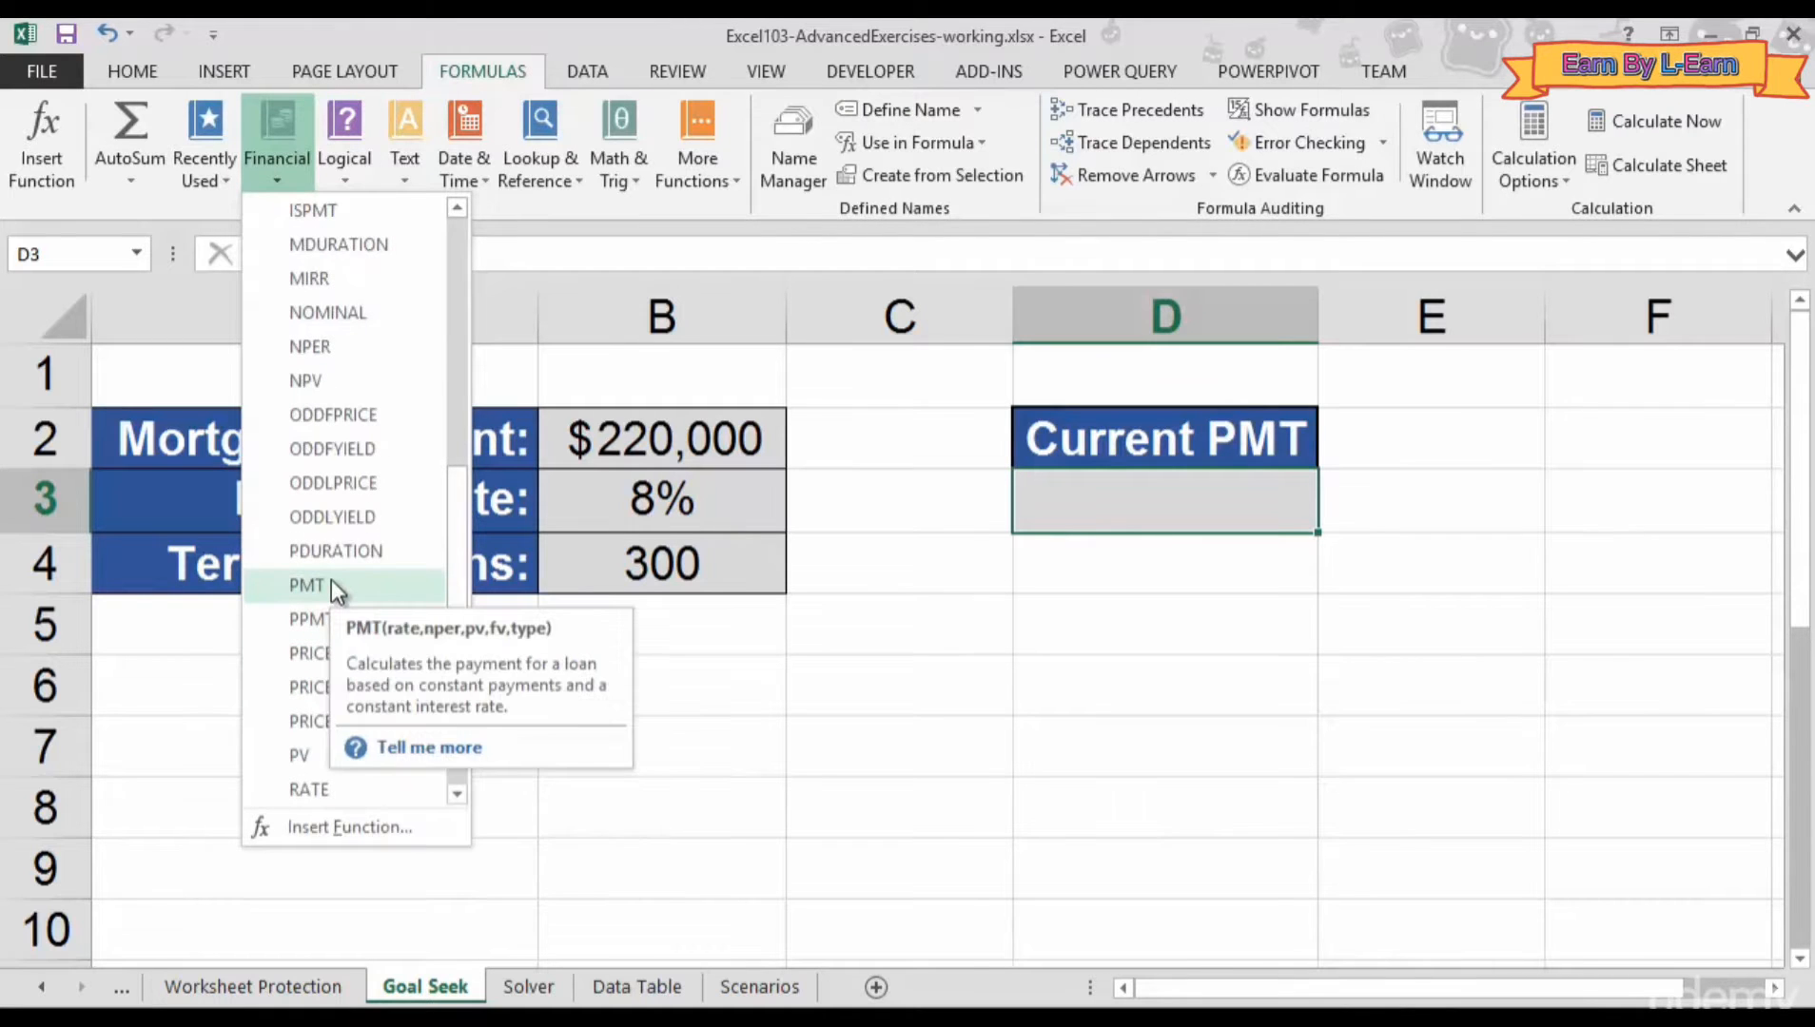
left_click(332, 585)
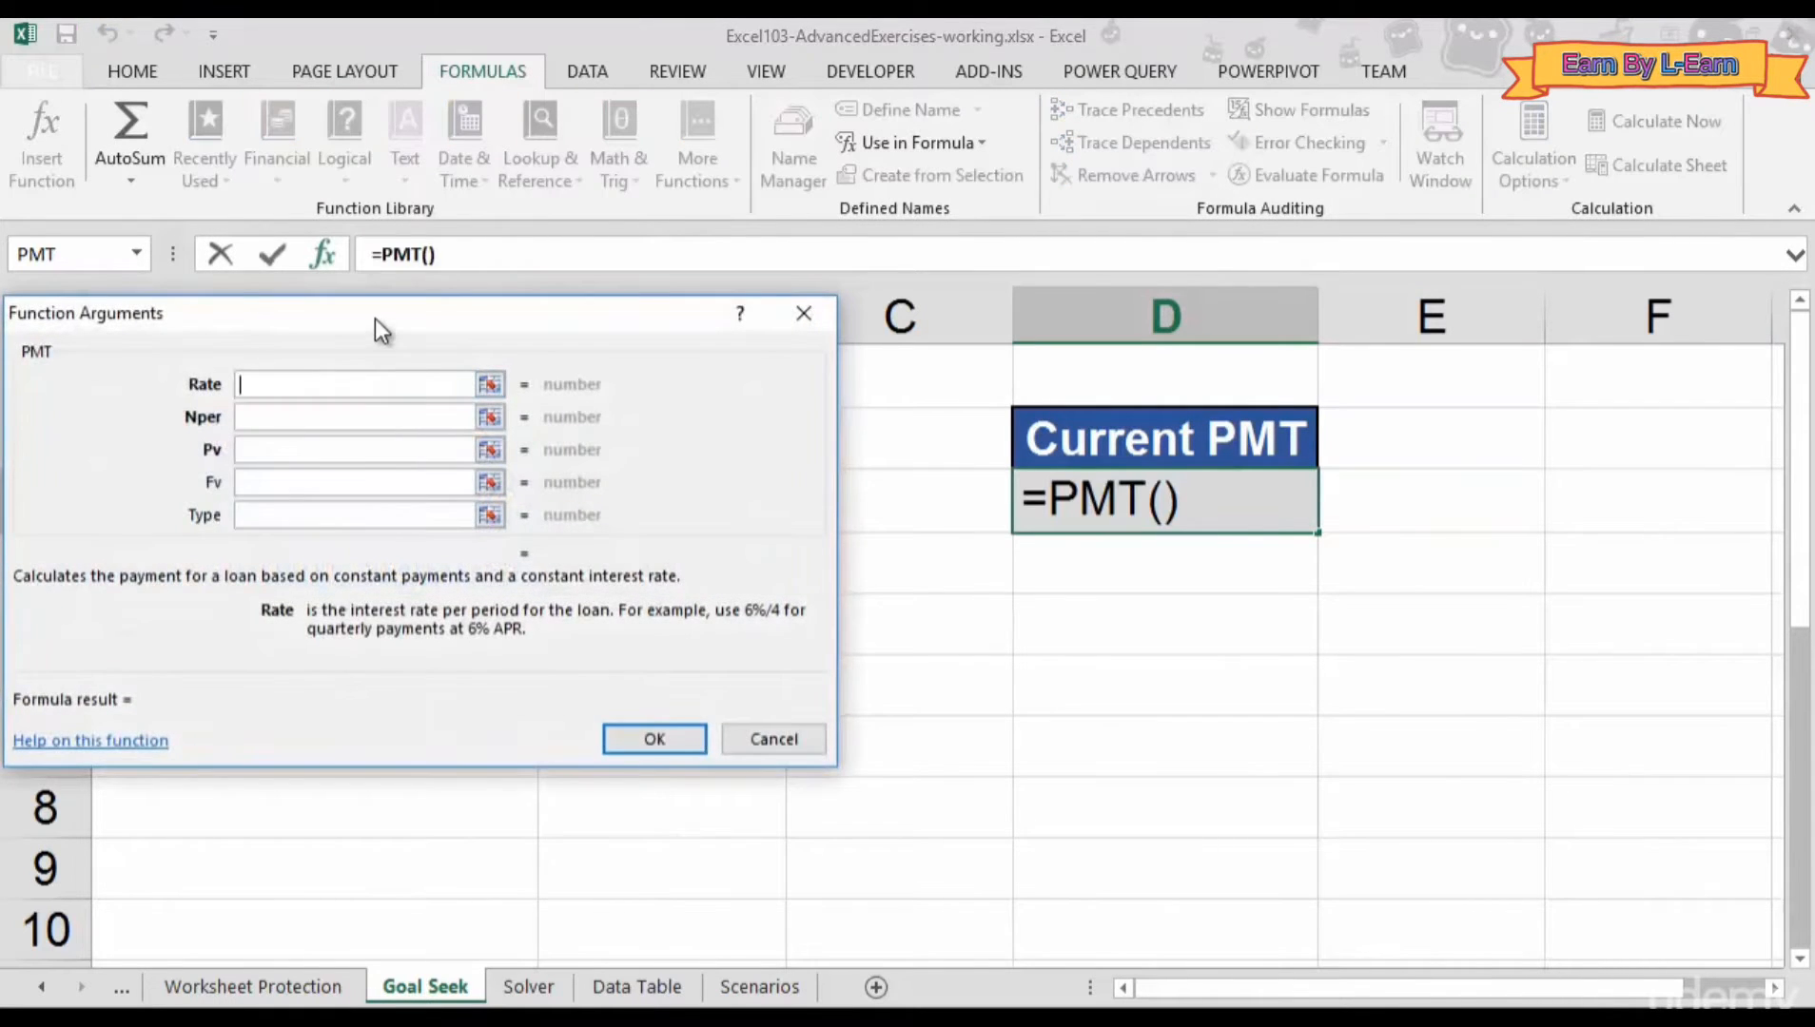
- Enter PMT arguments Rate B3/12, Nper B4 and Pv B2, giving ($1,698.00) in D3
left_click_drag(375, 318, 1165, 291)
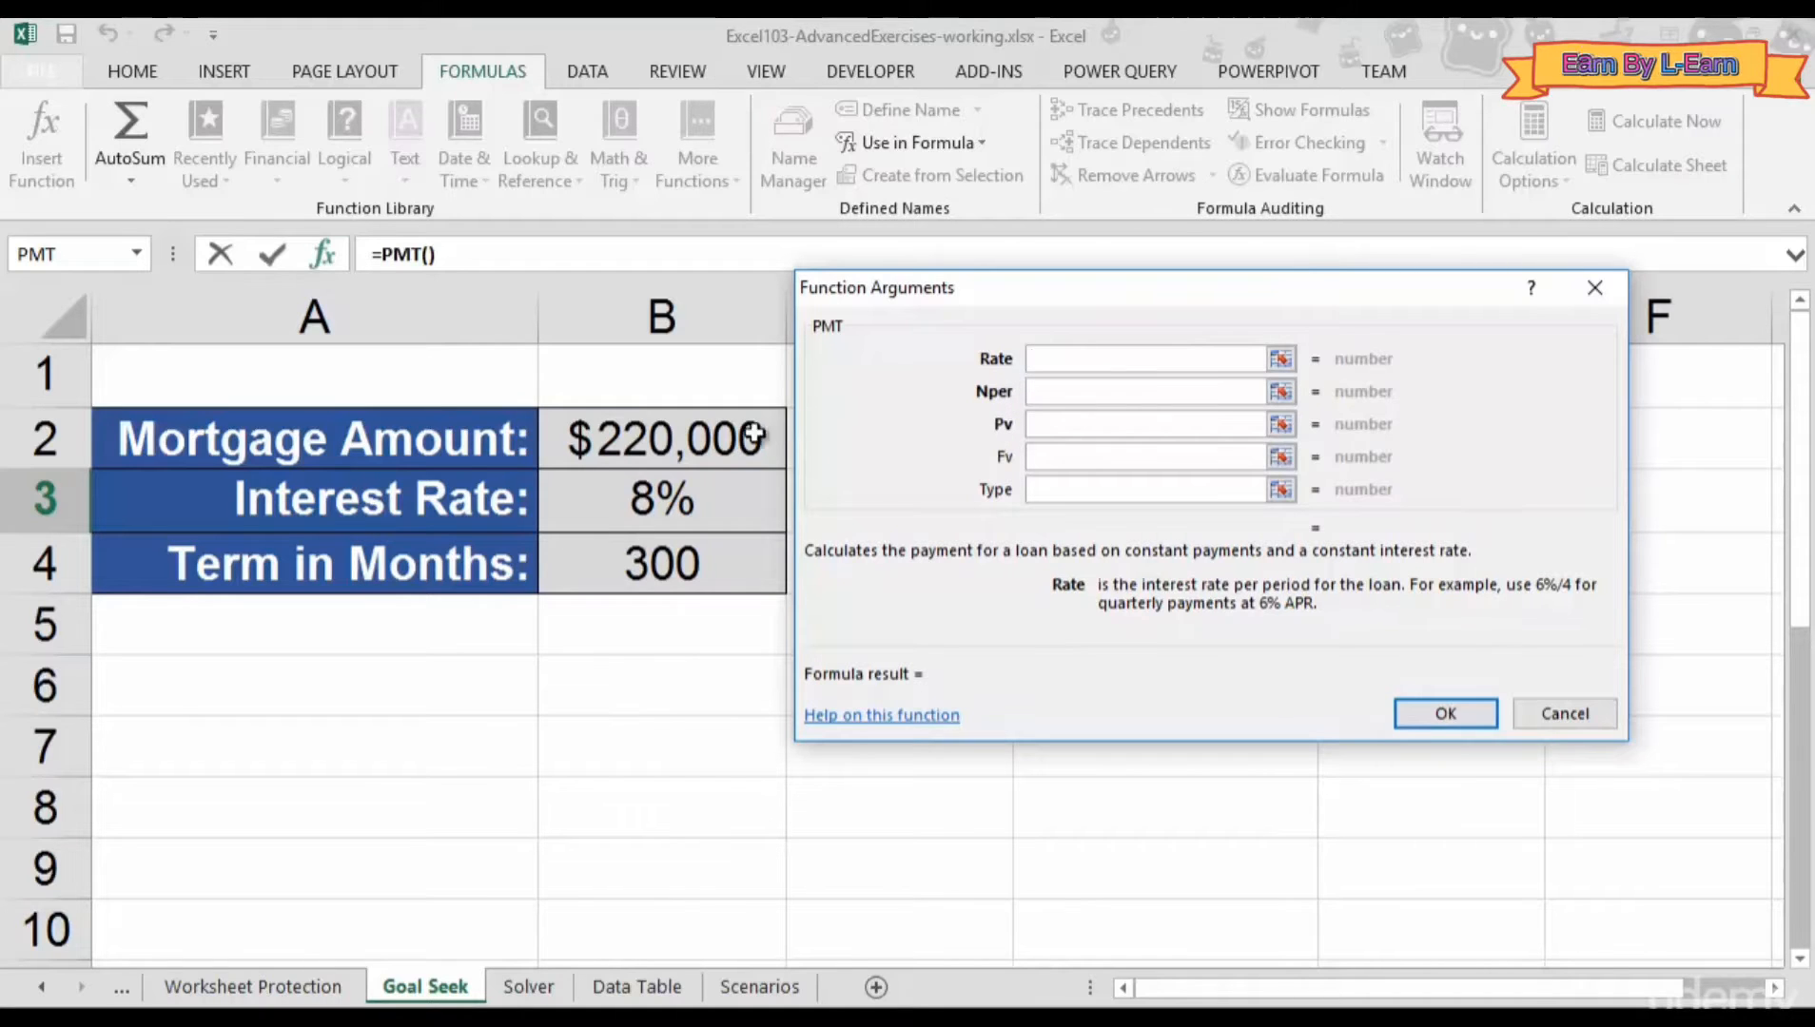
left_click(645, 495)
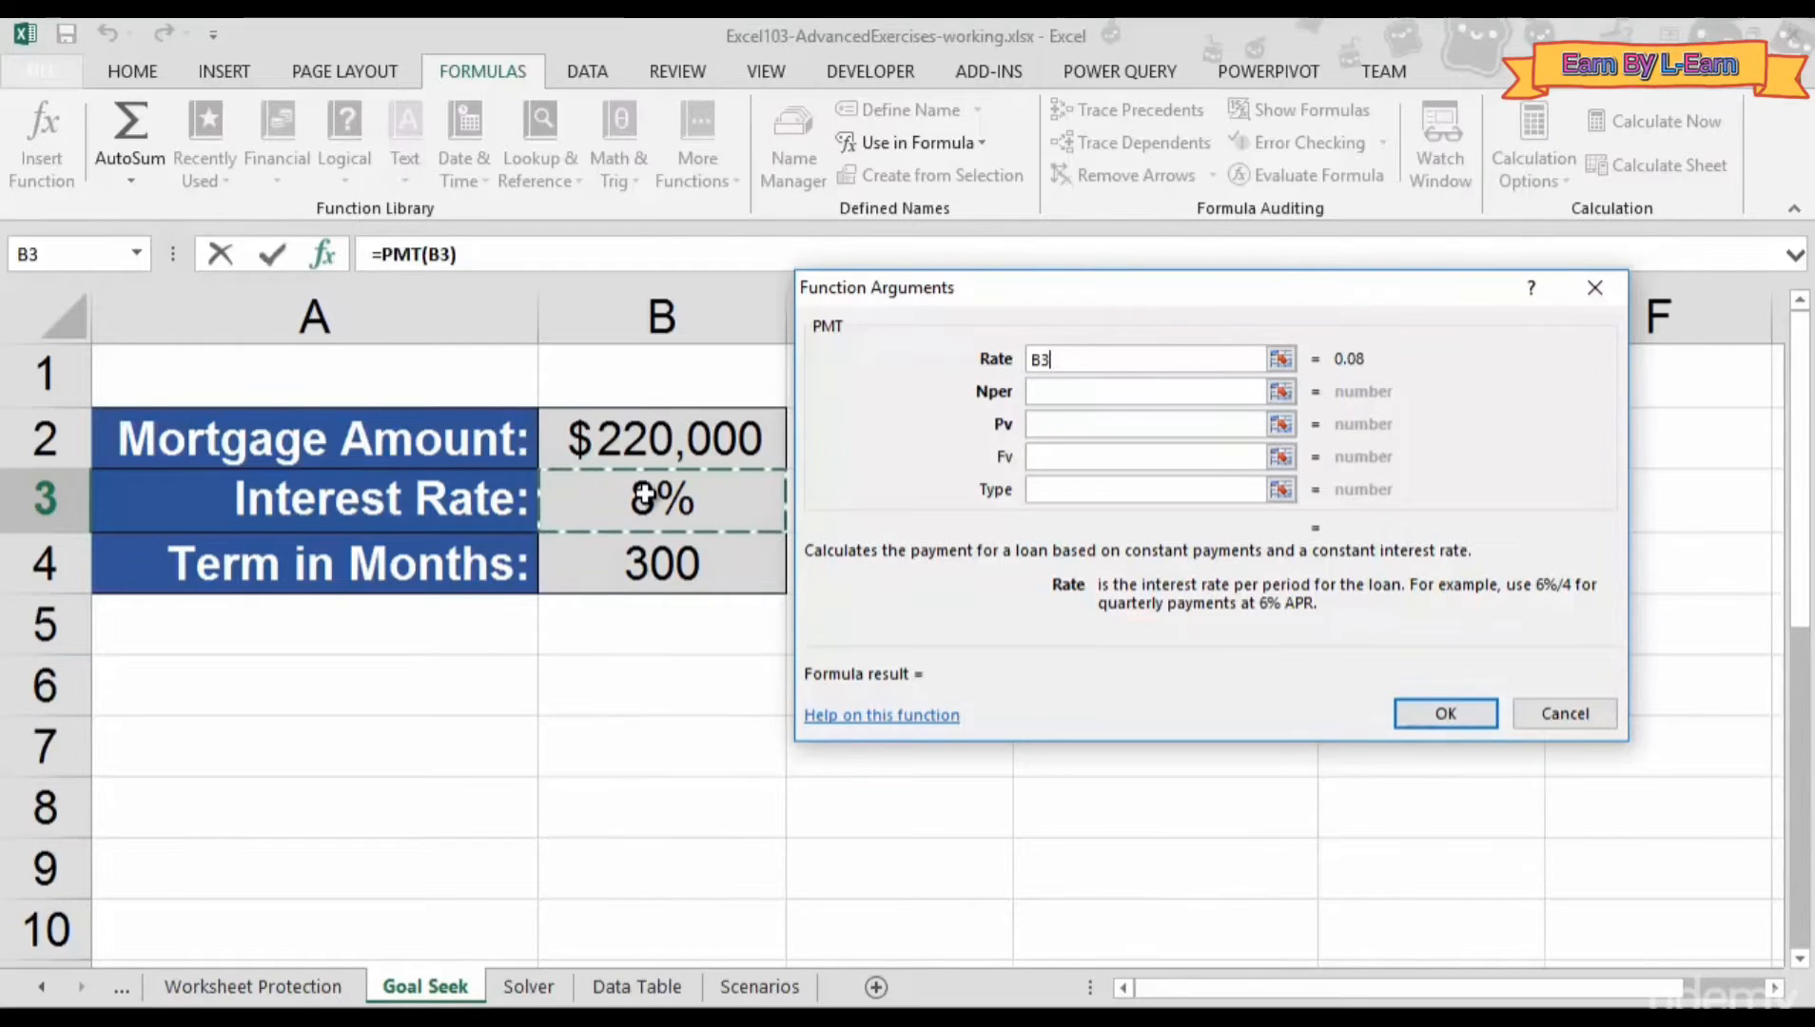
type("/")
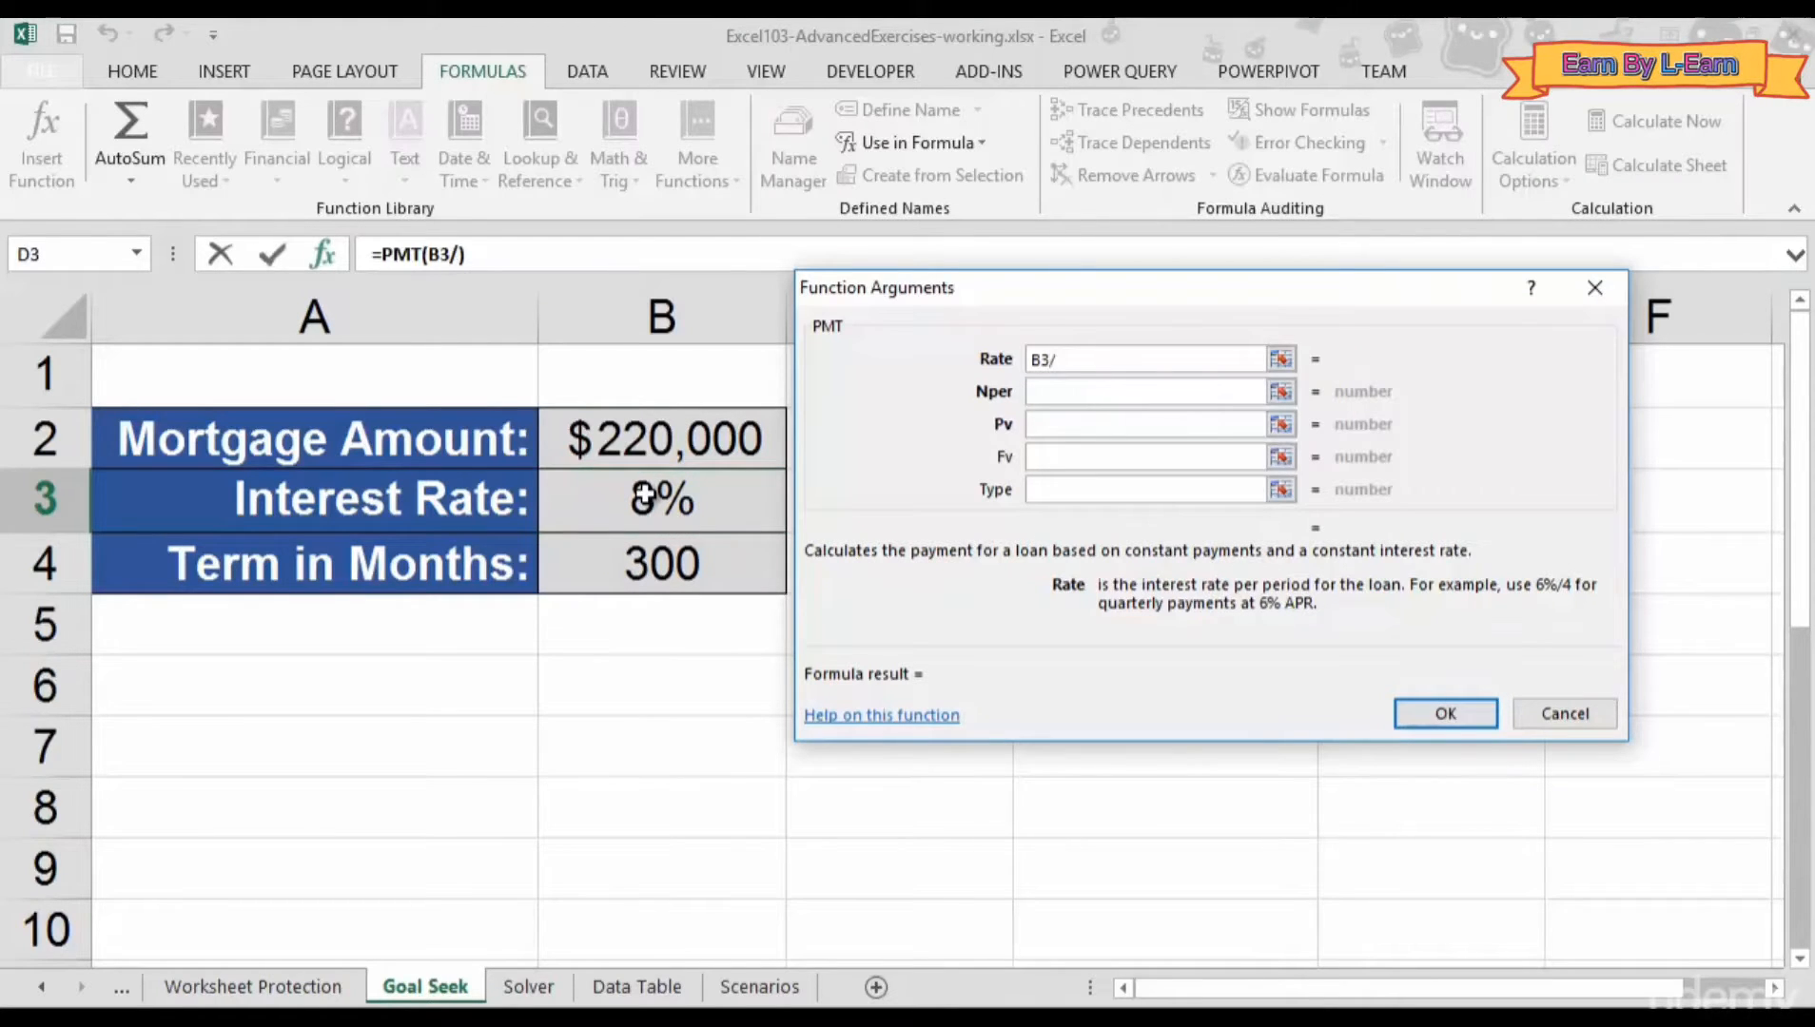
type("12")
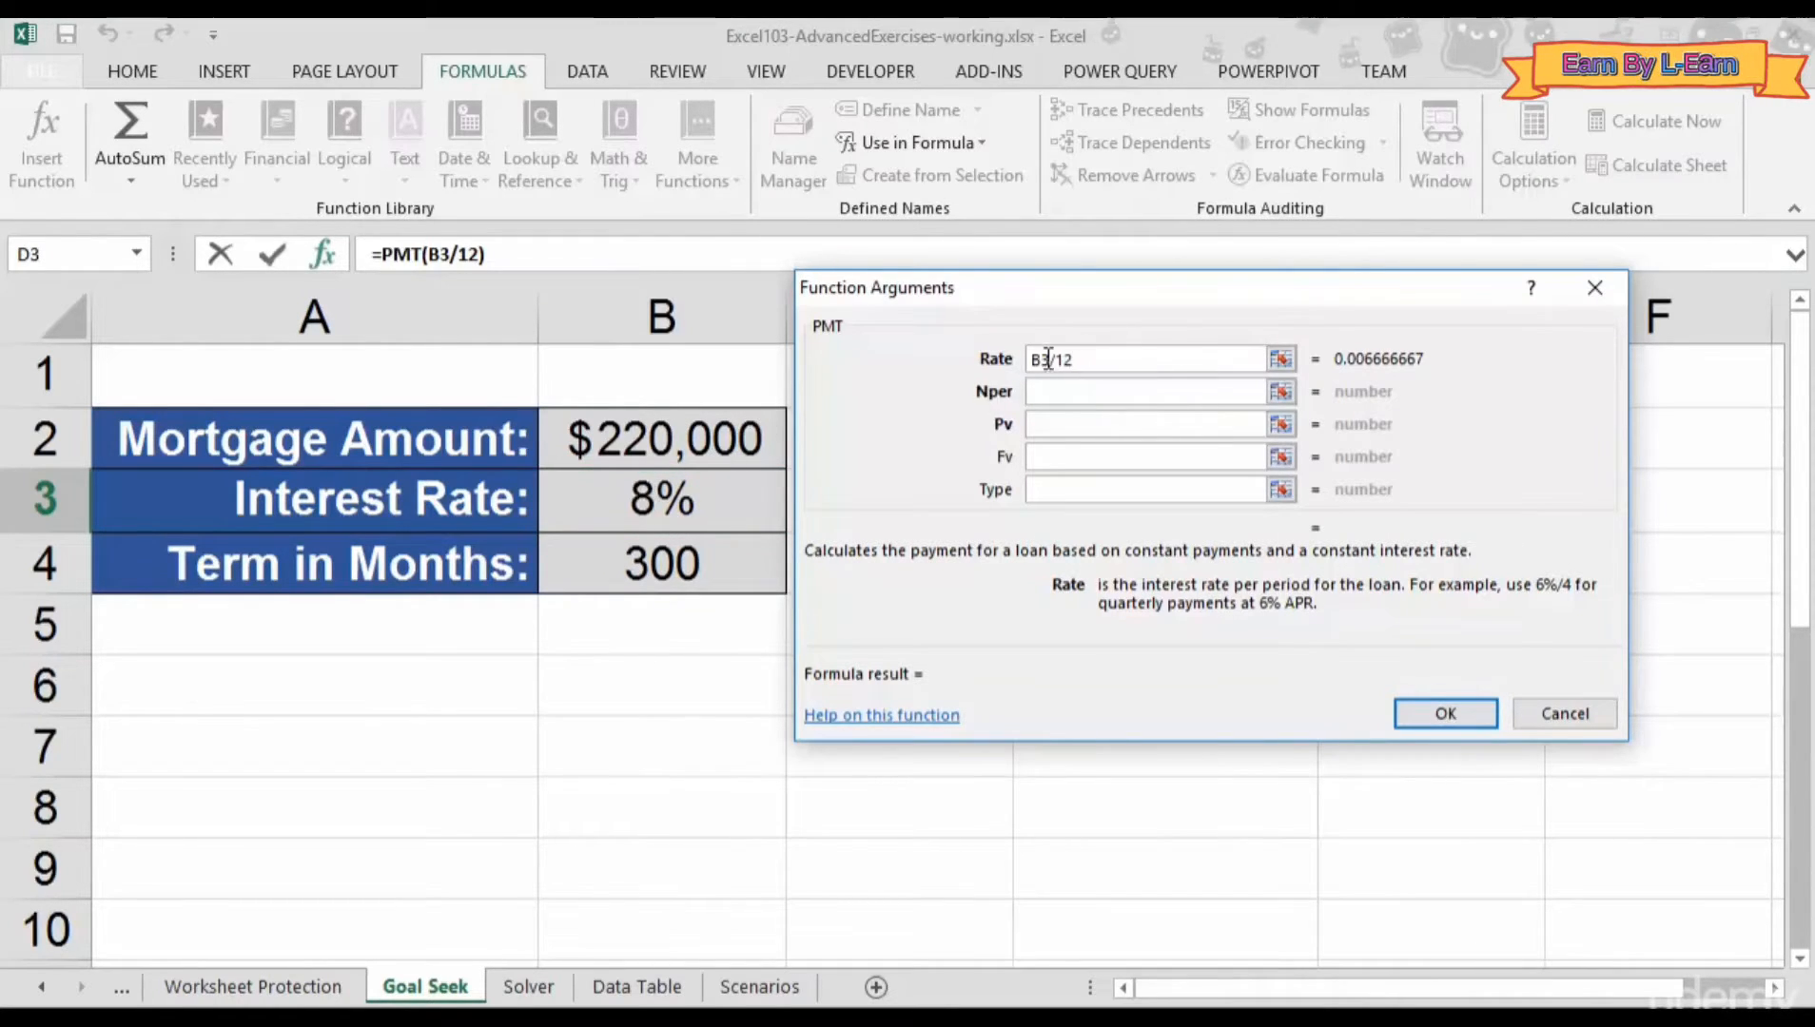
left_click(1047, 390)
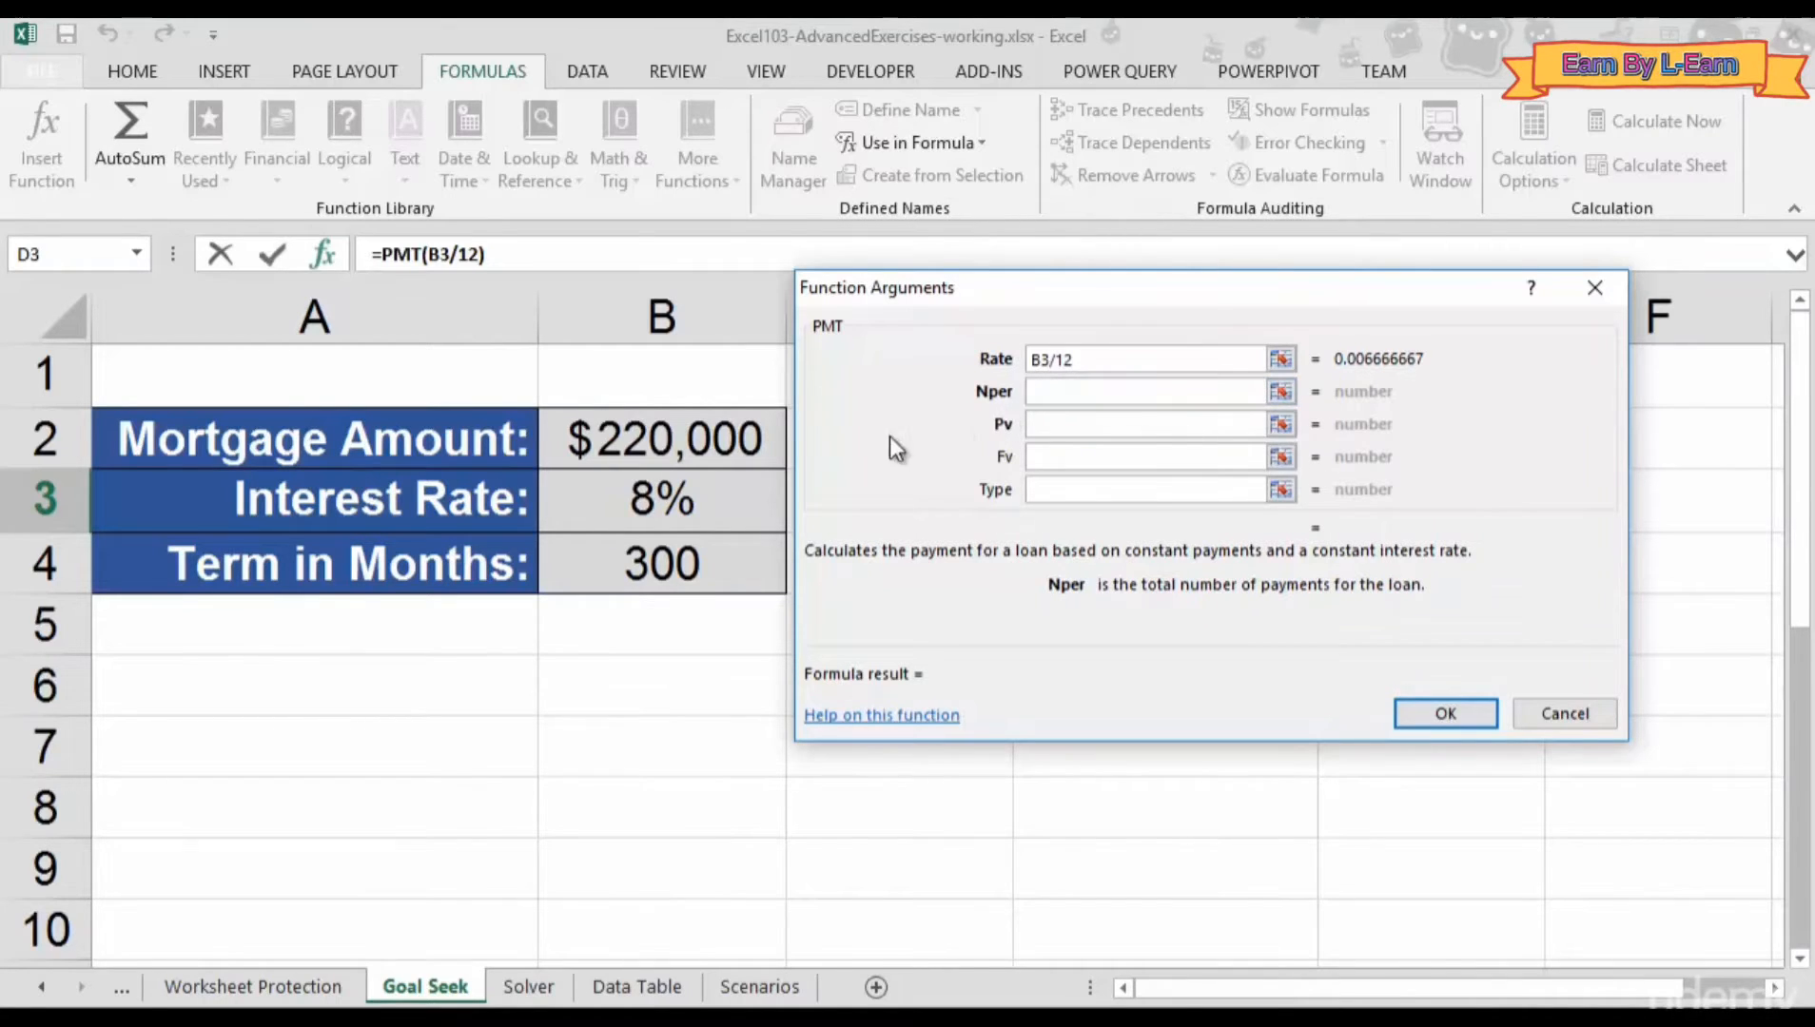
left_click(650, 571)
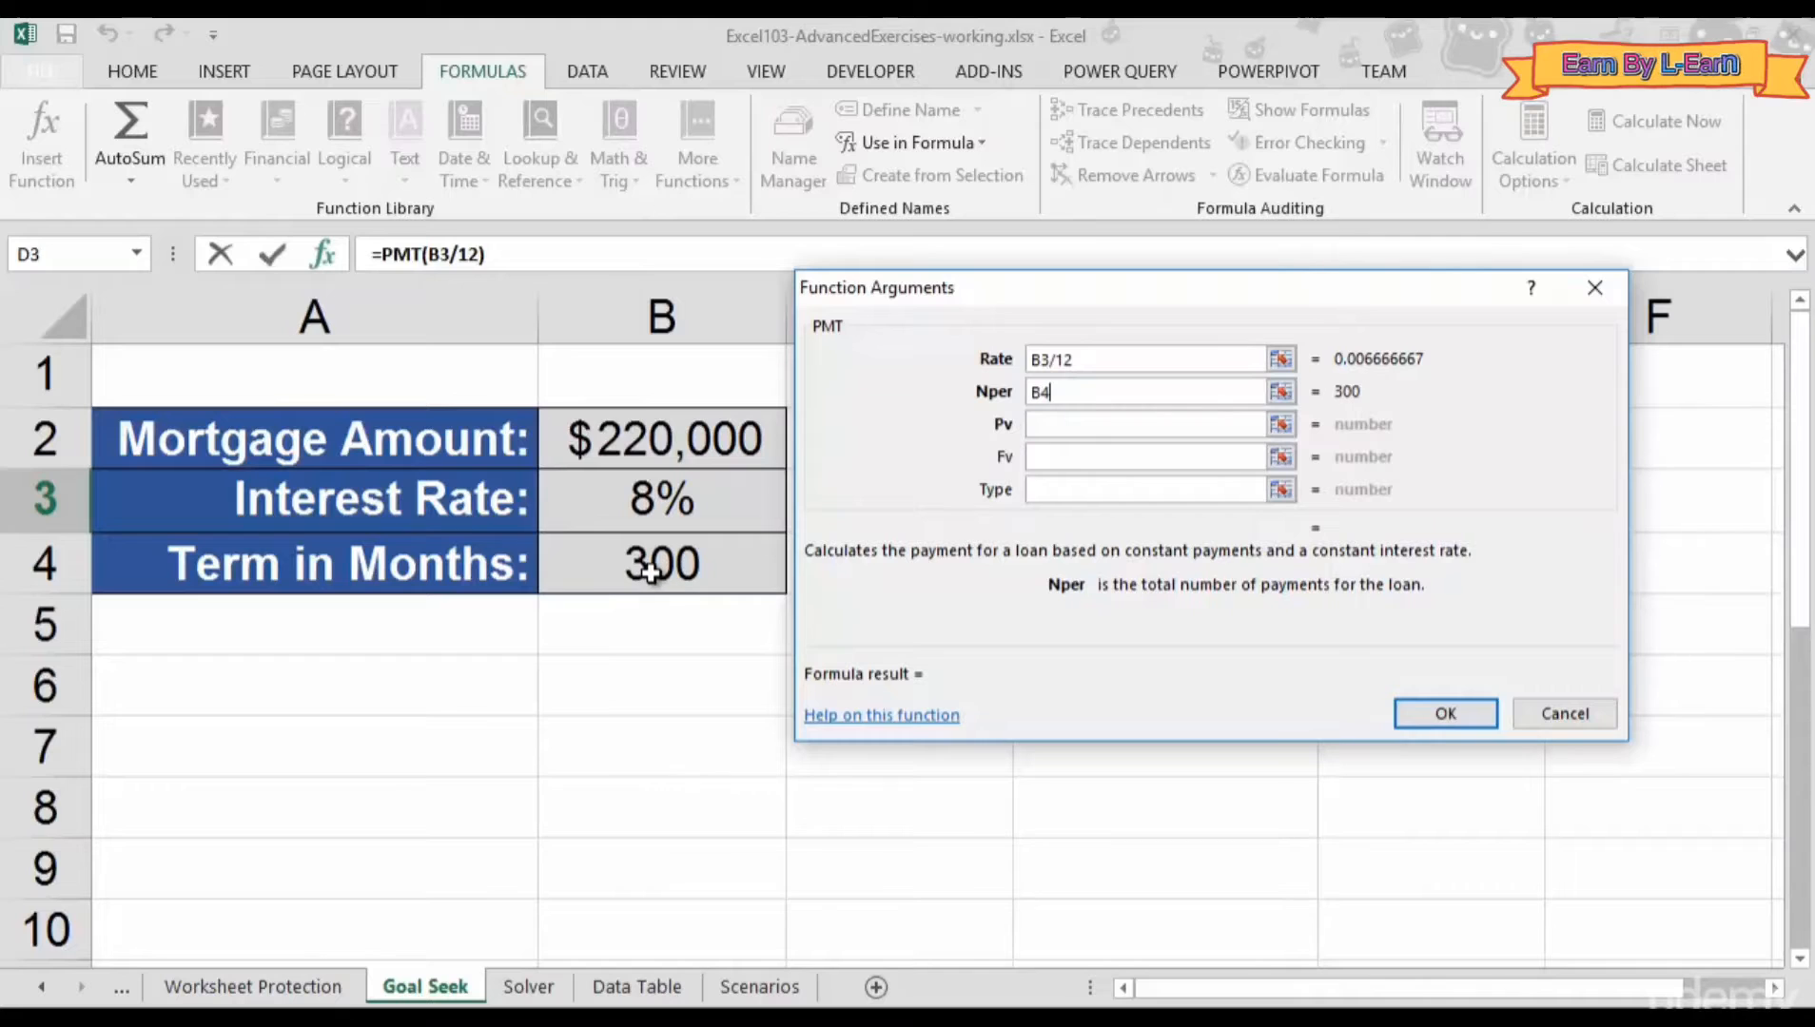
left_click(1052, 429)
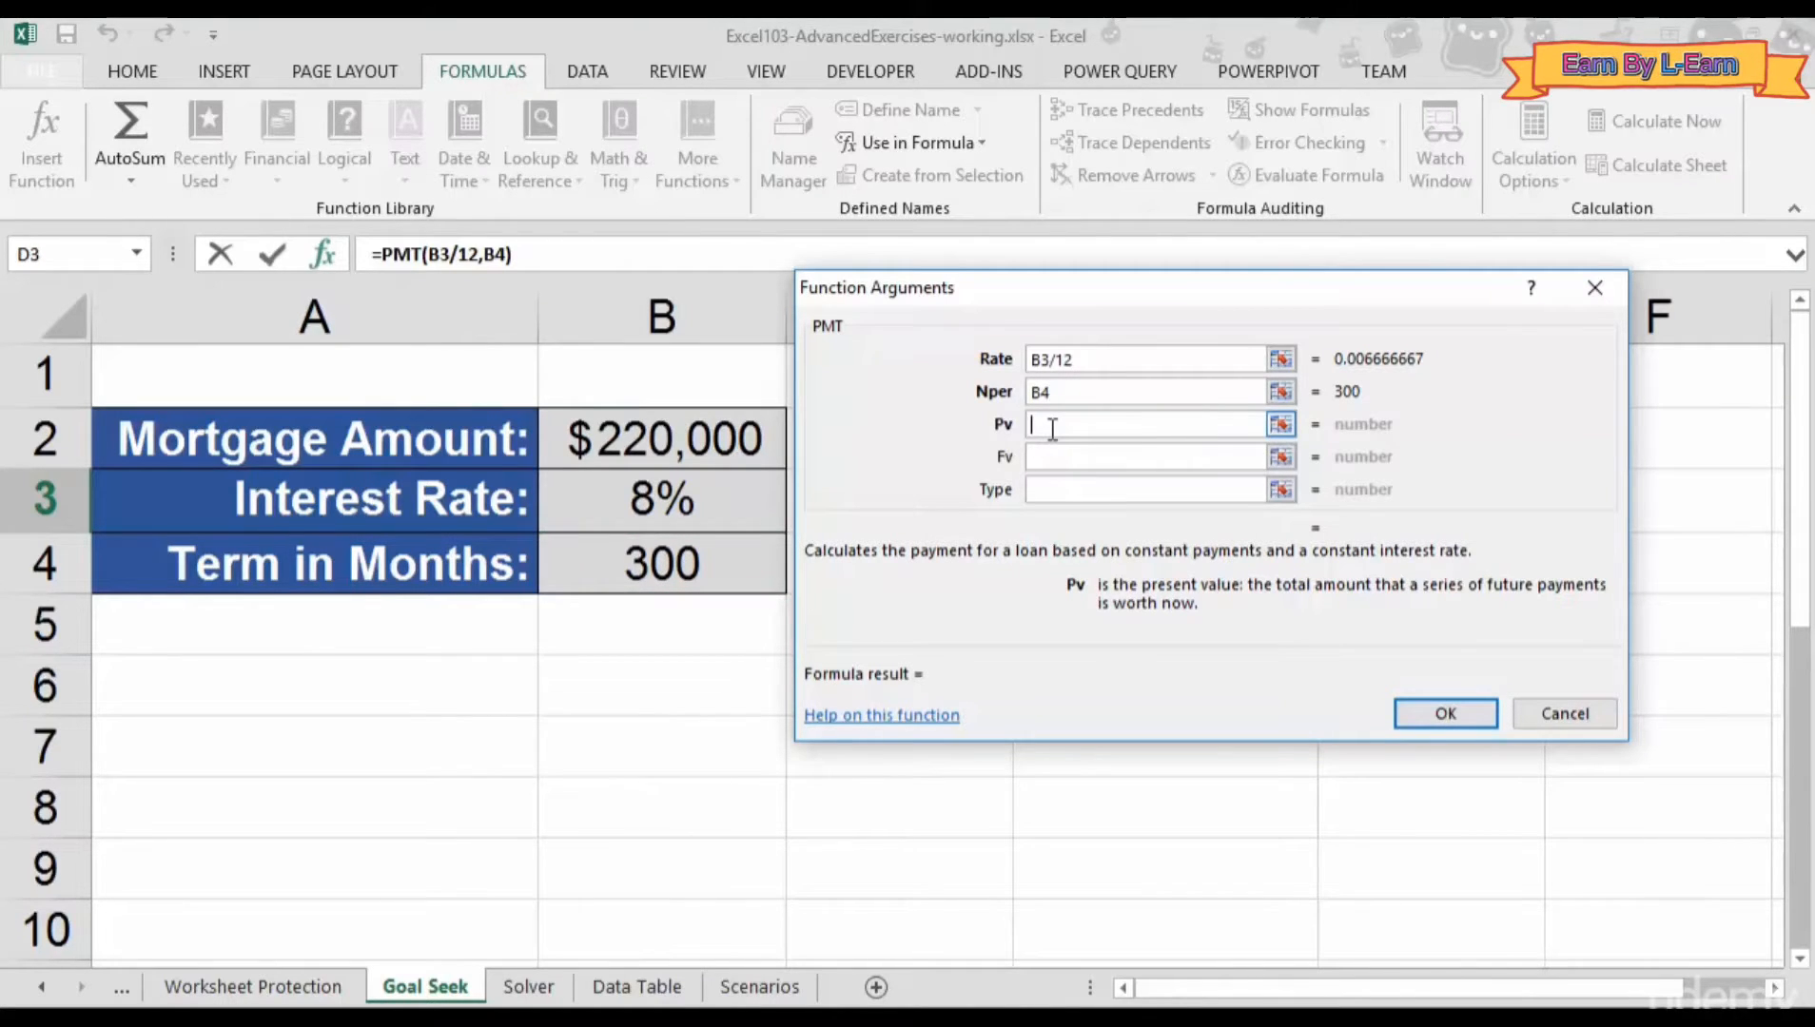
left_click(656, 455)
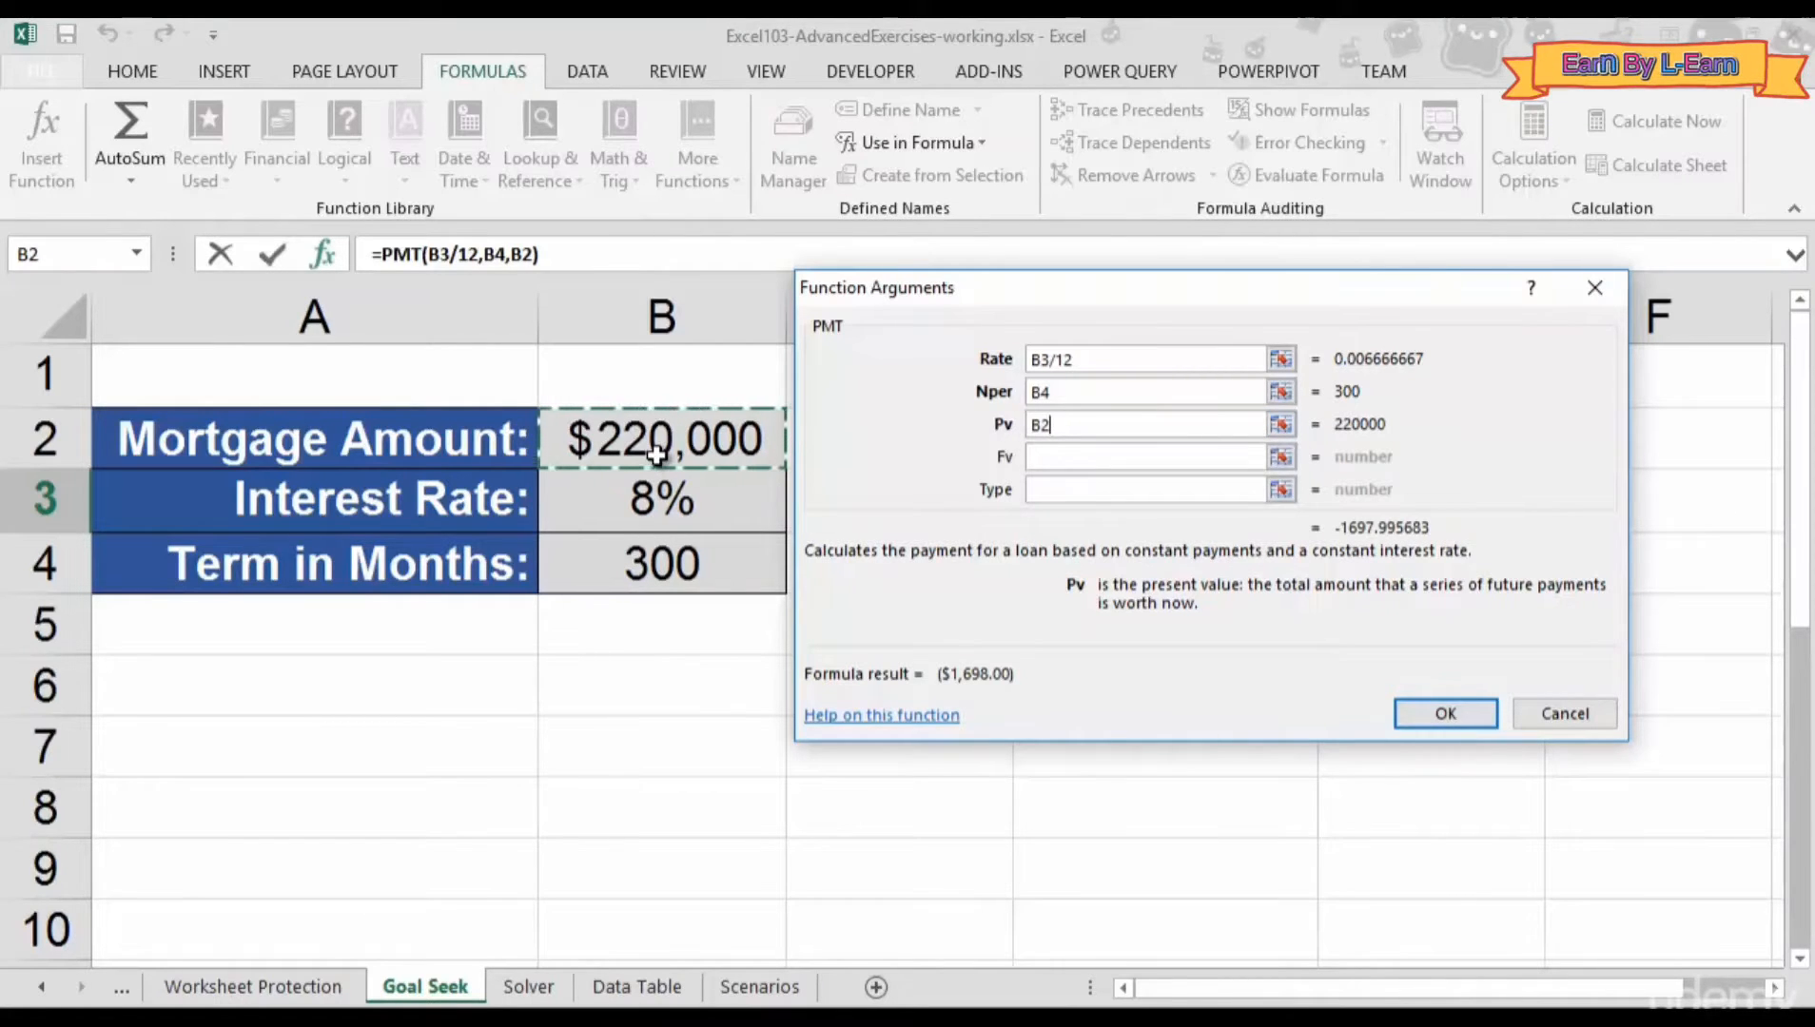
left_click(1419, 723)
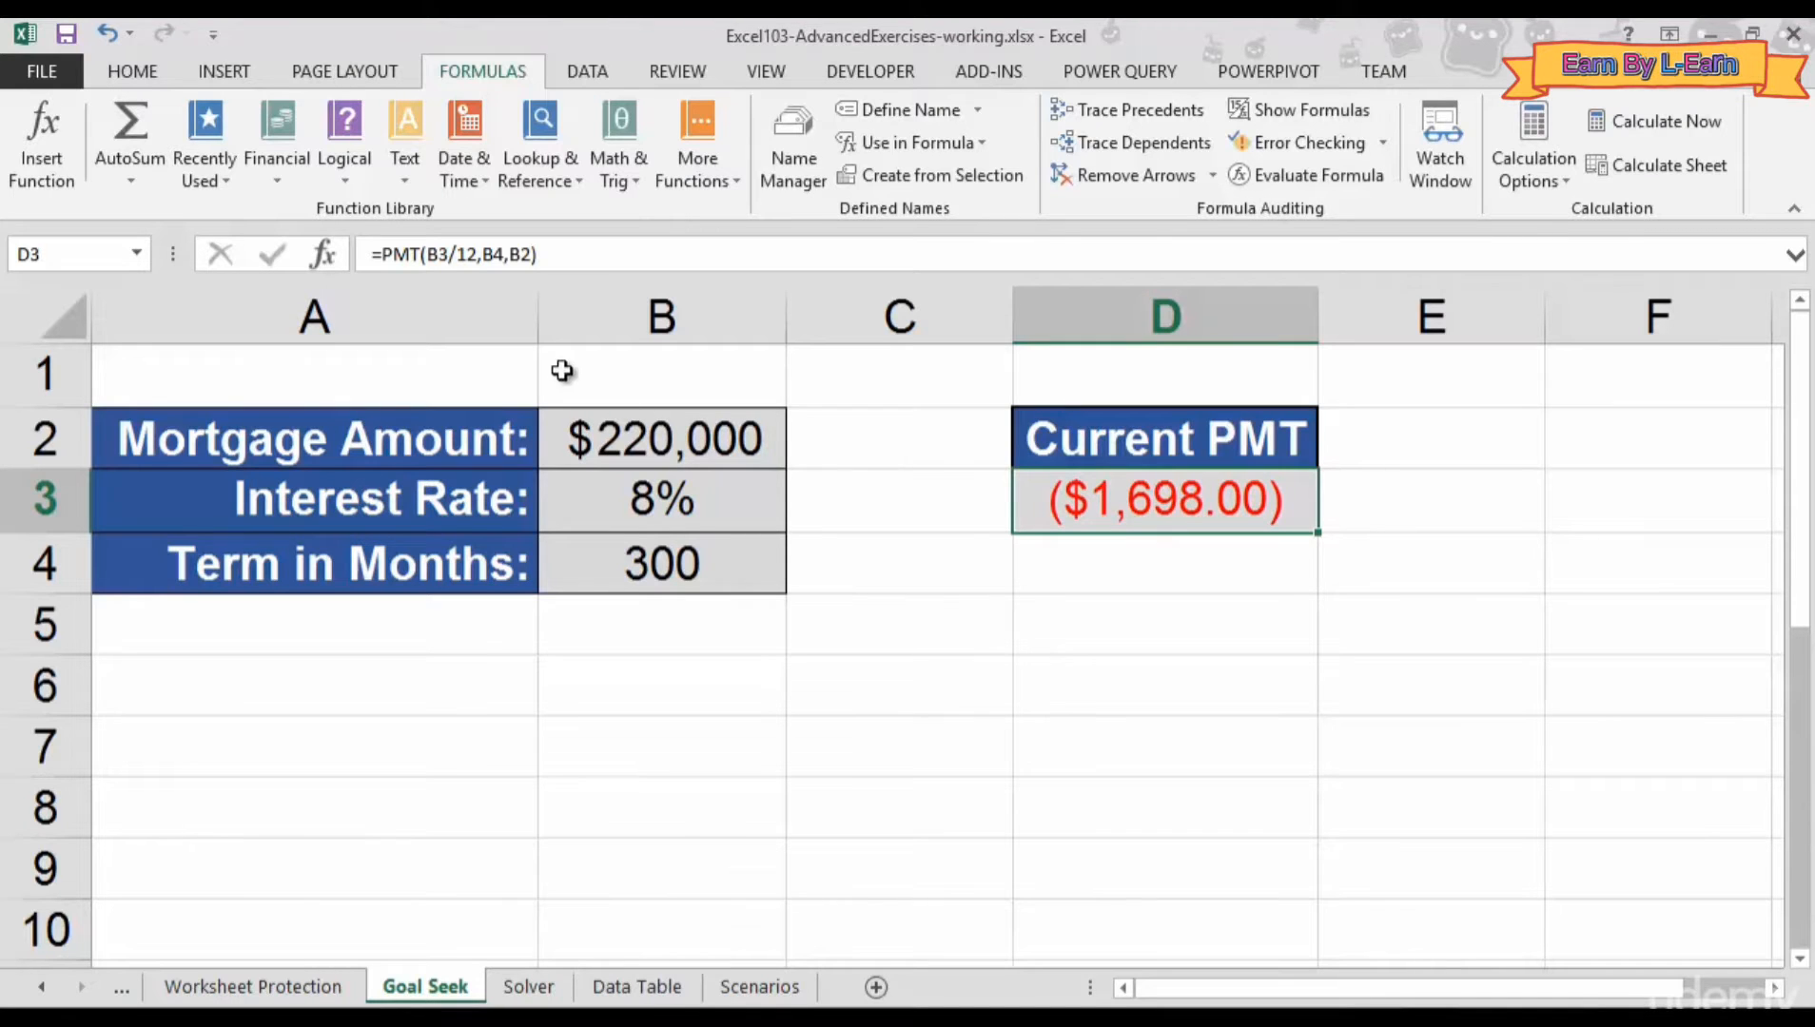
left_click(382, 255)
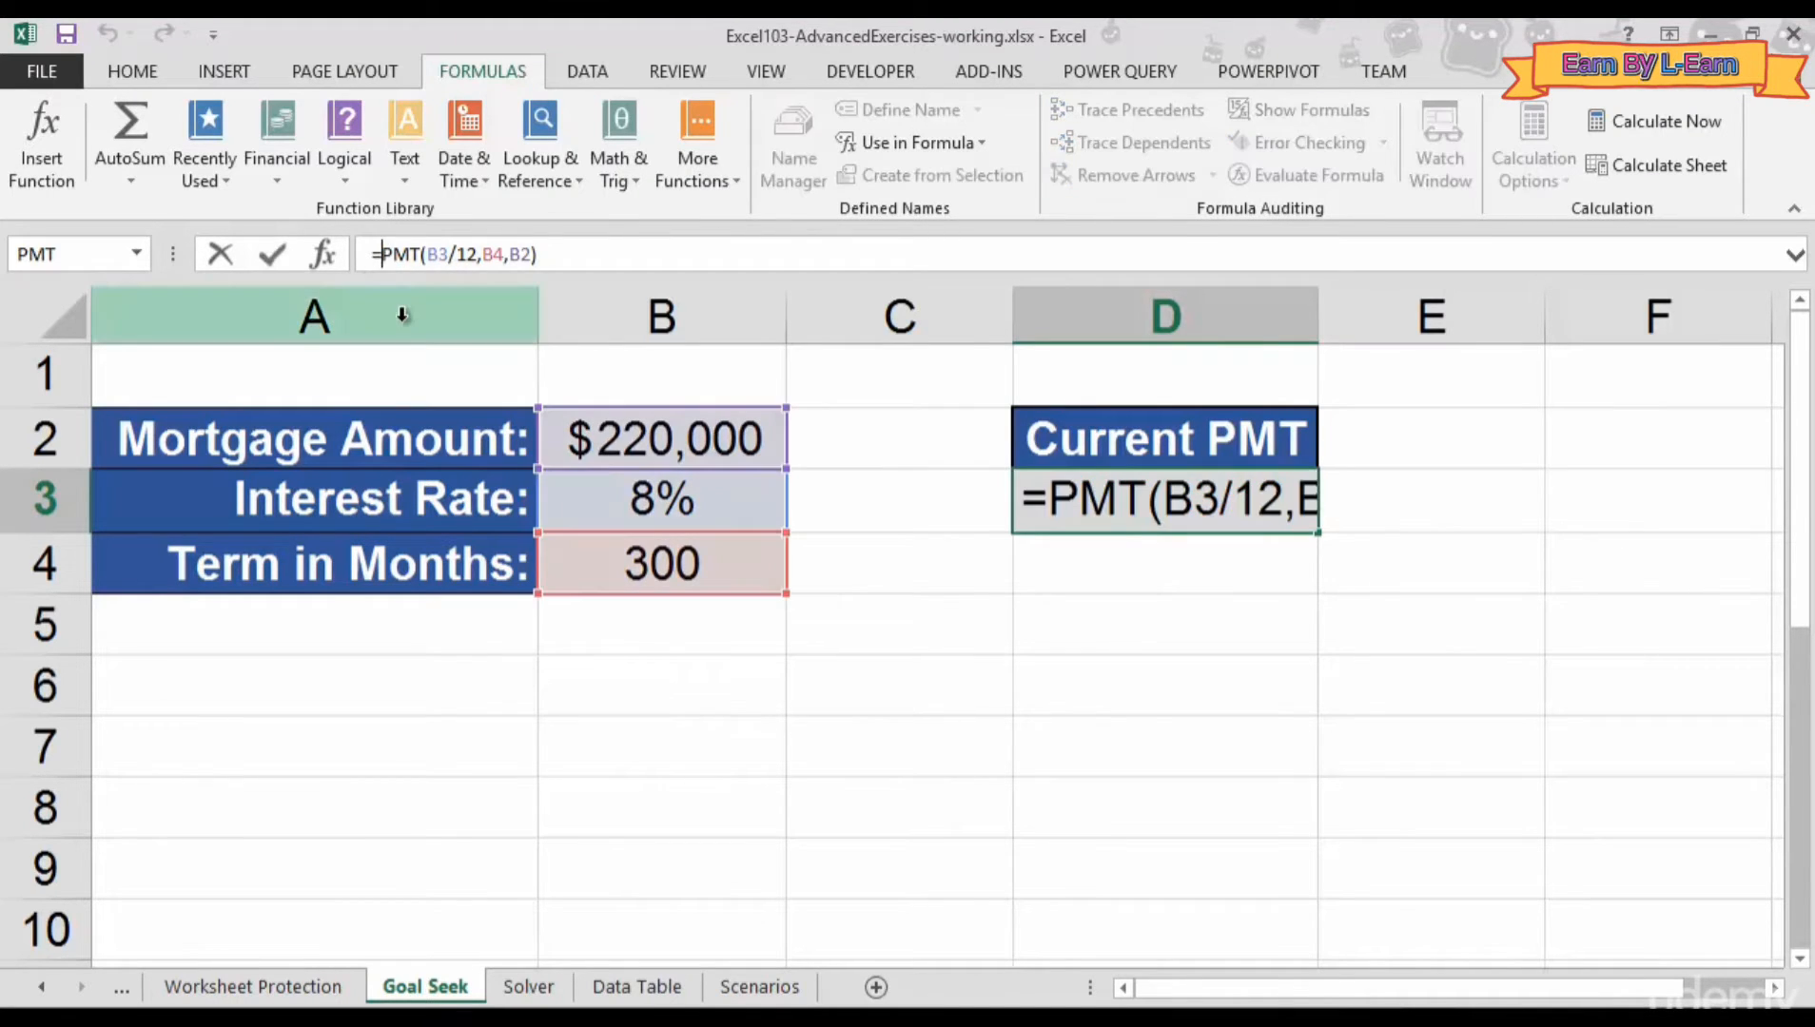
type("-")
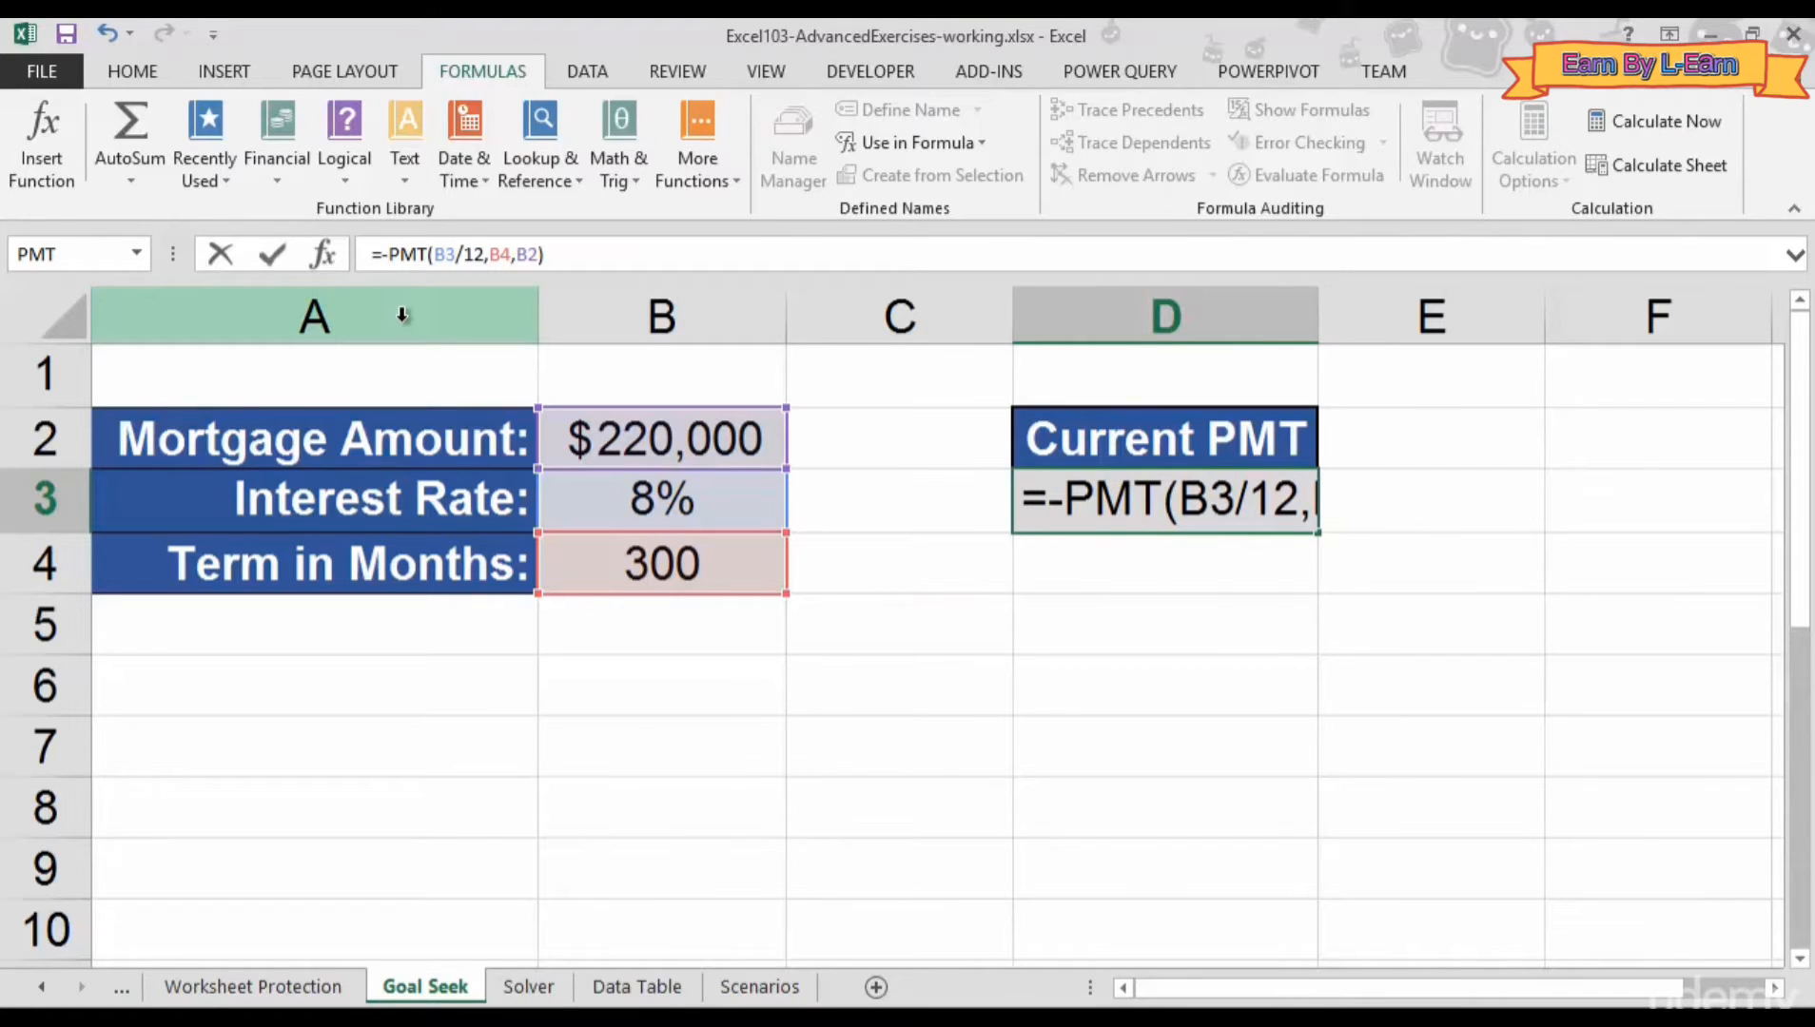
key("Return")
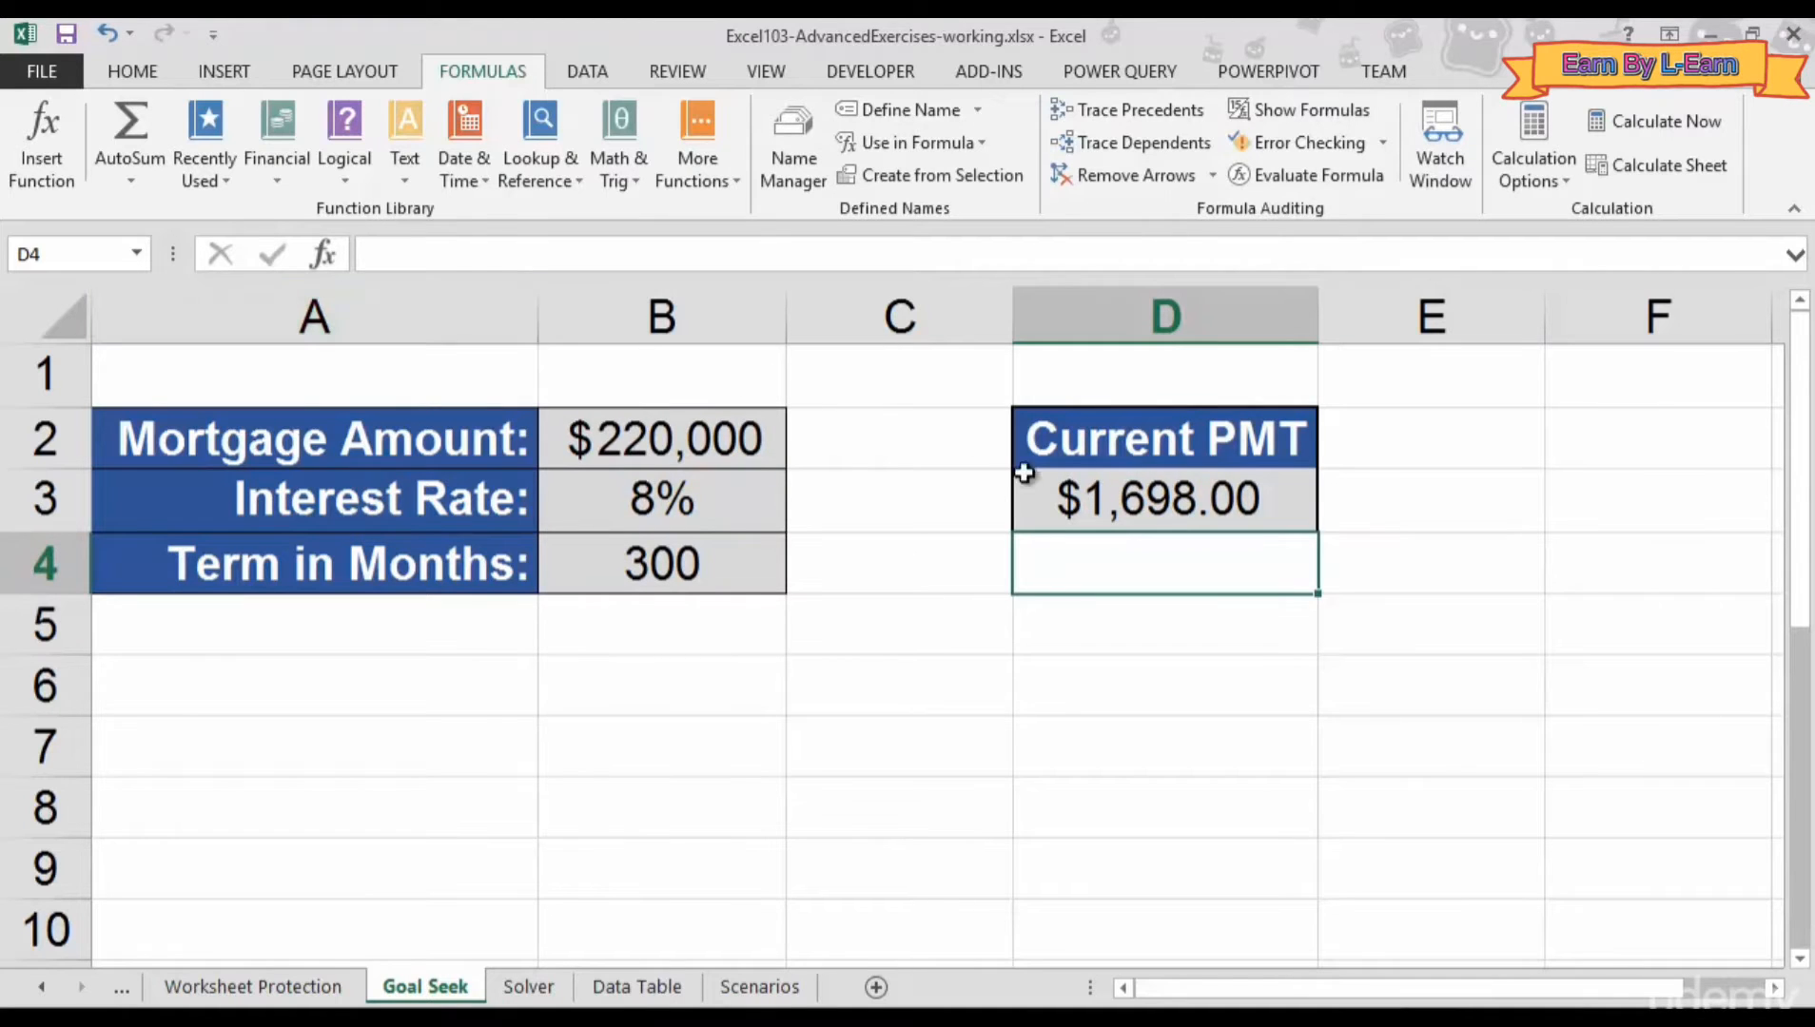
left_click(1079, 495)
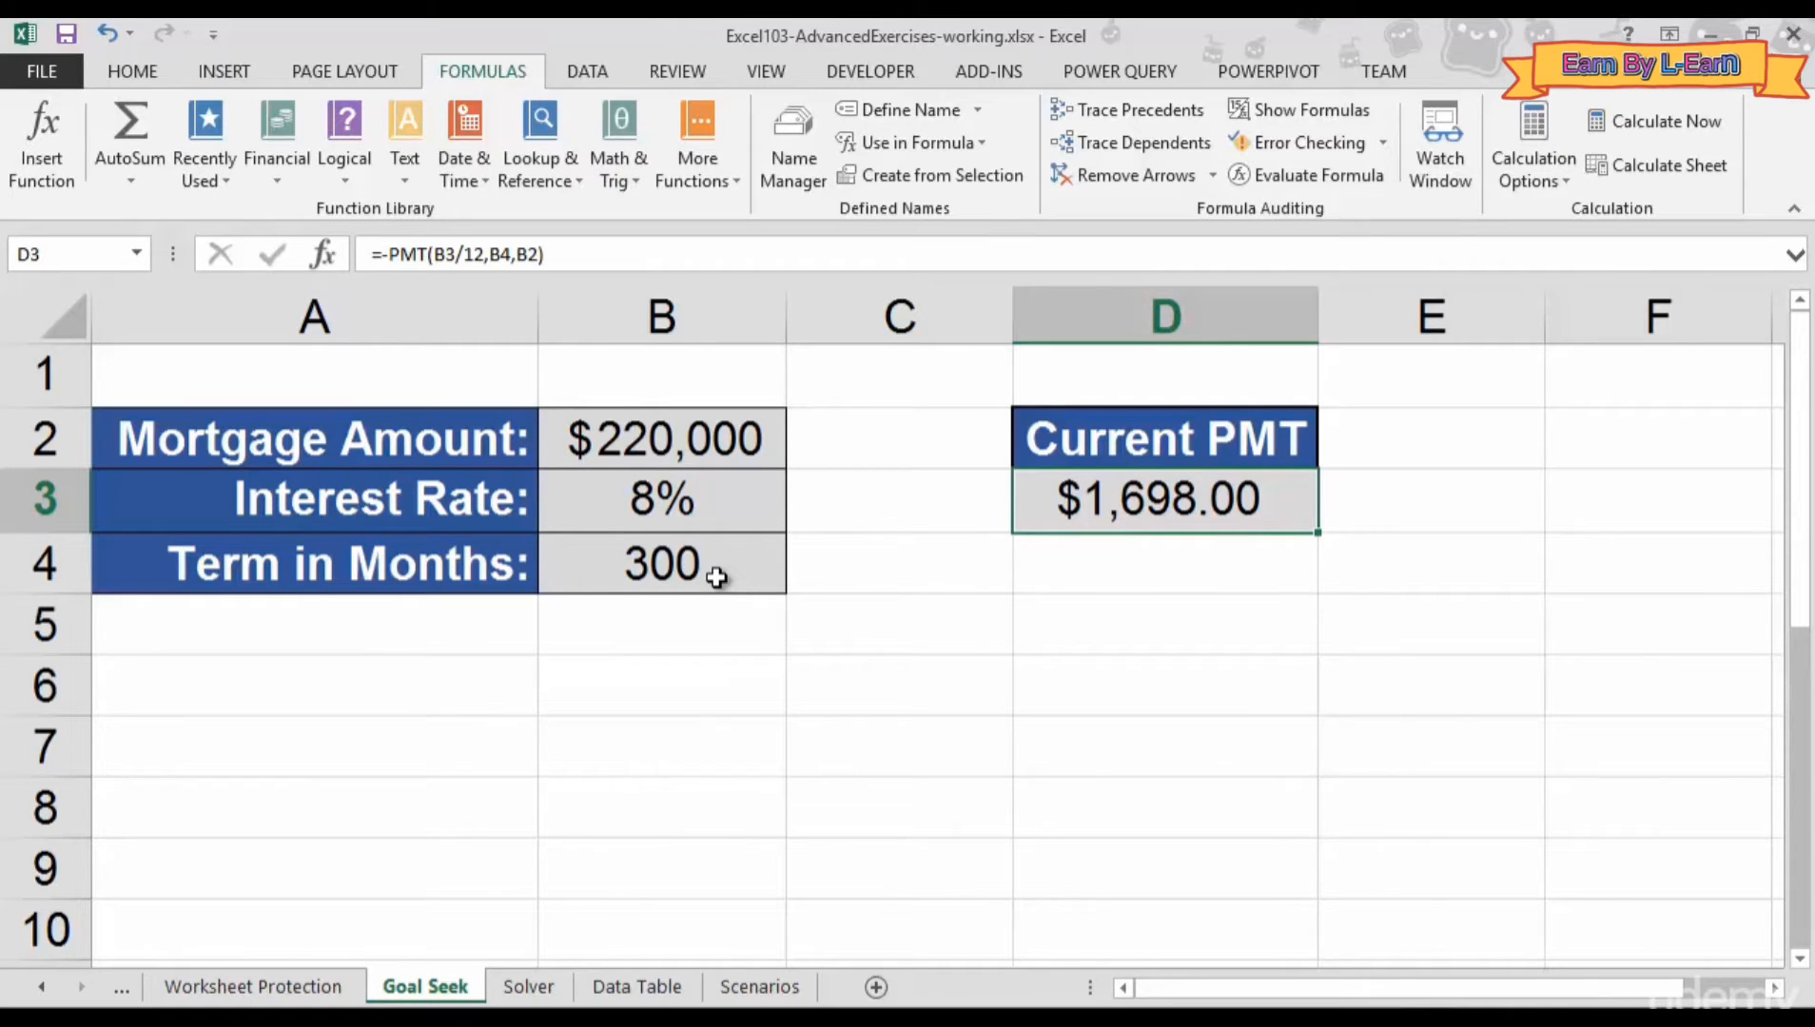
left_click(658, 464)
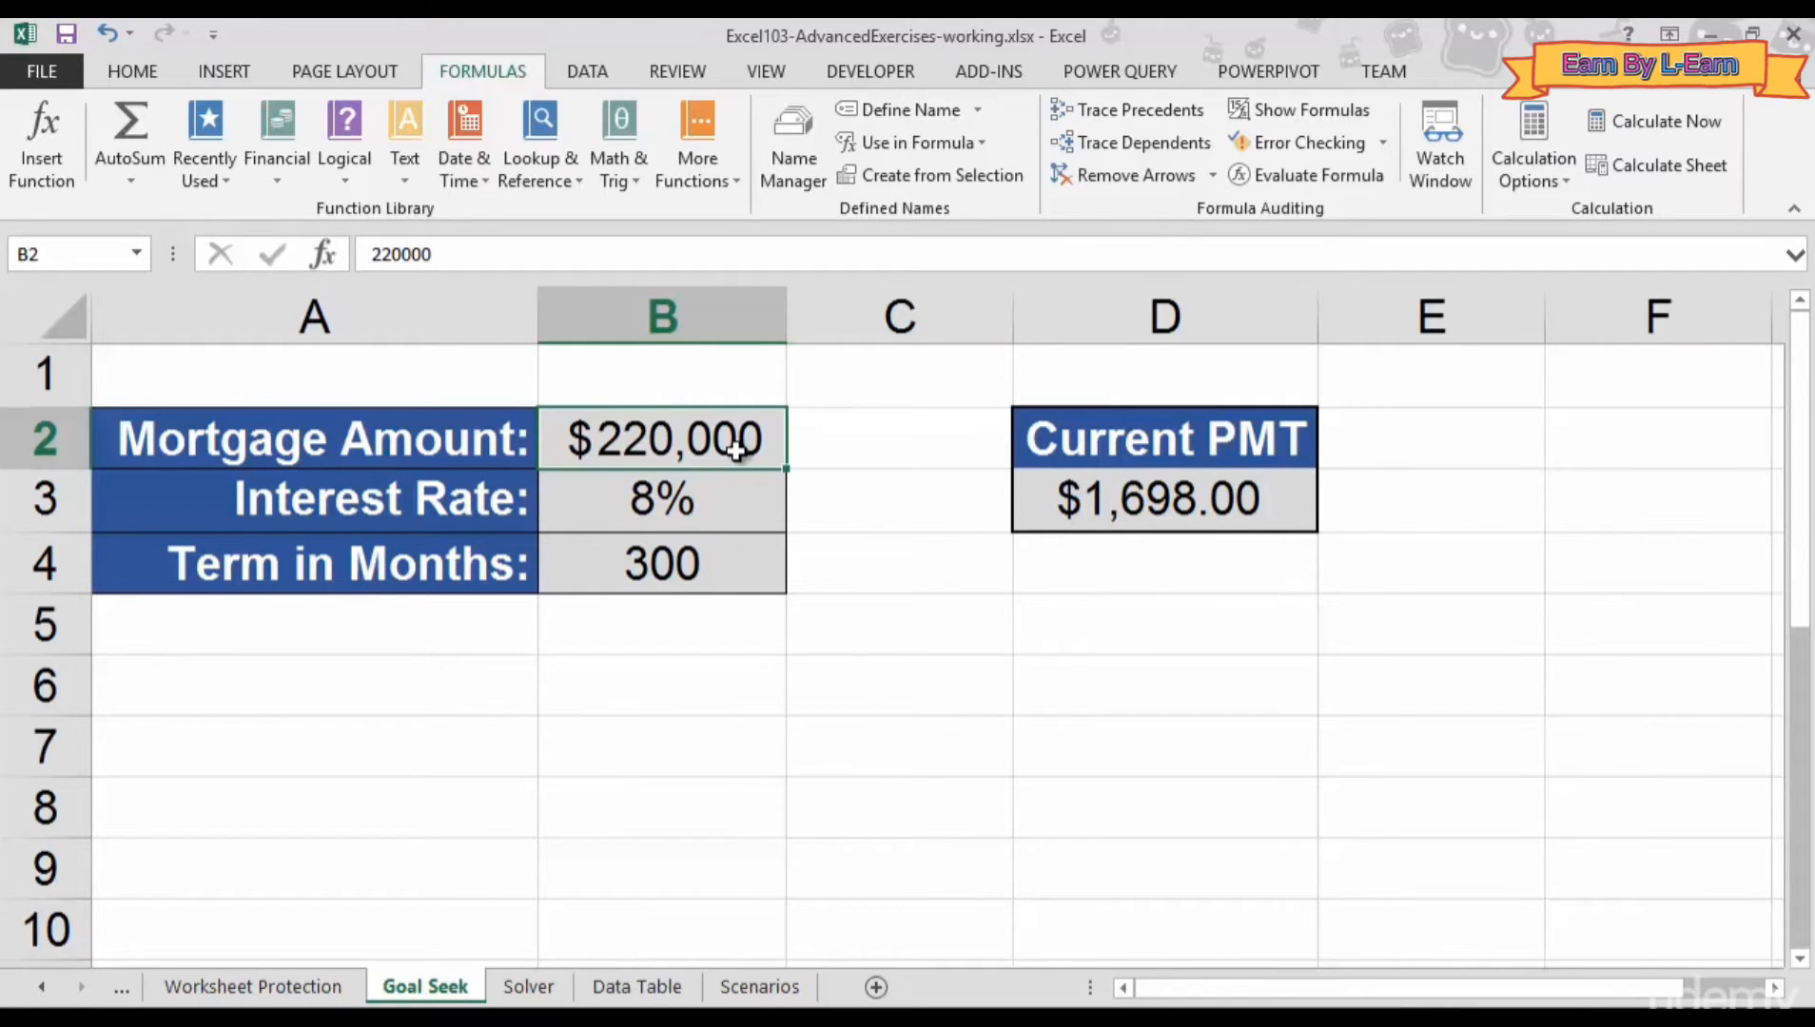
type("200000")
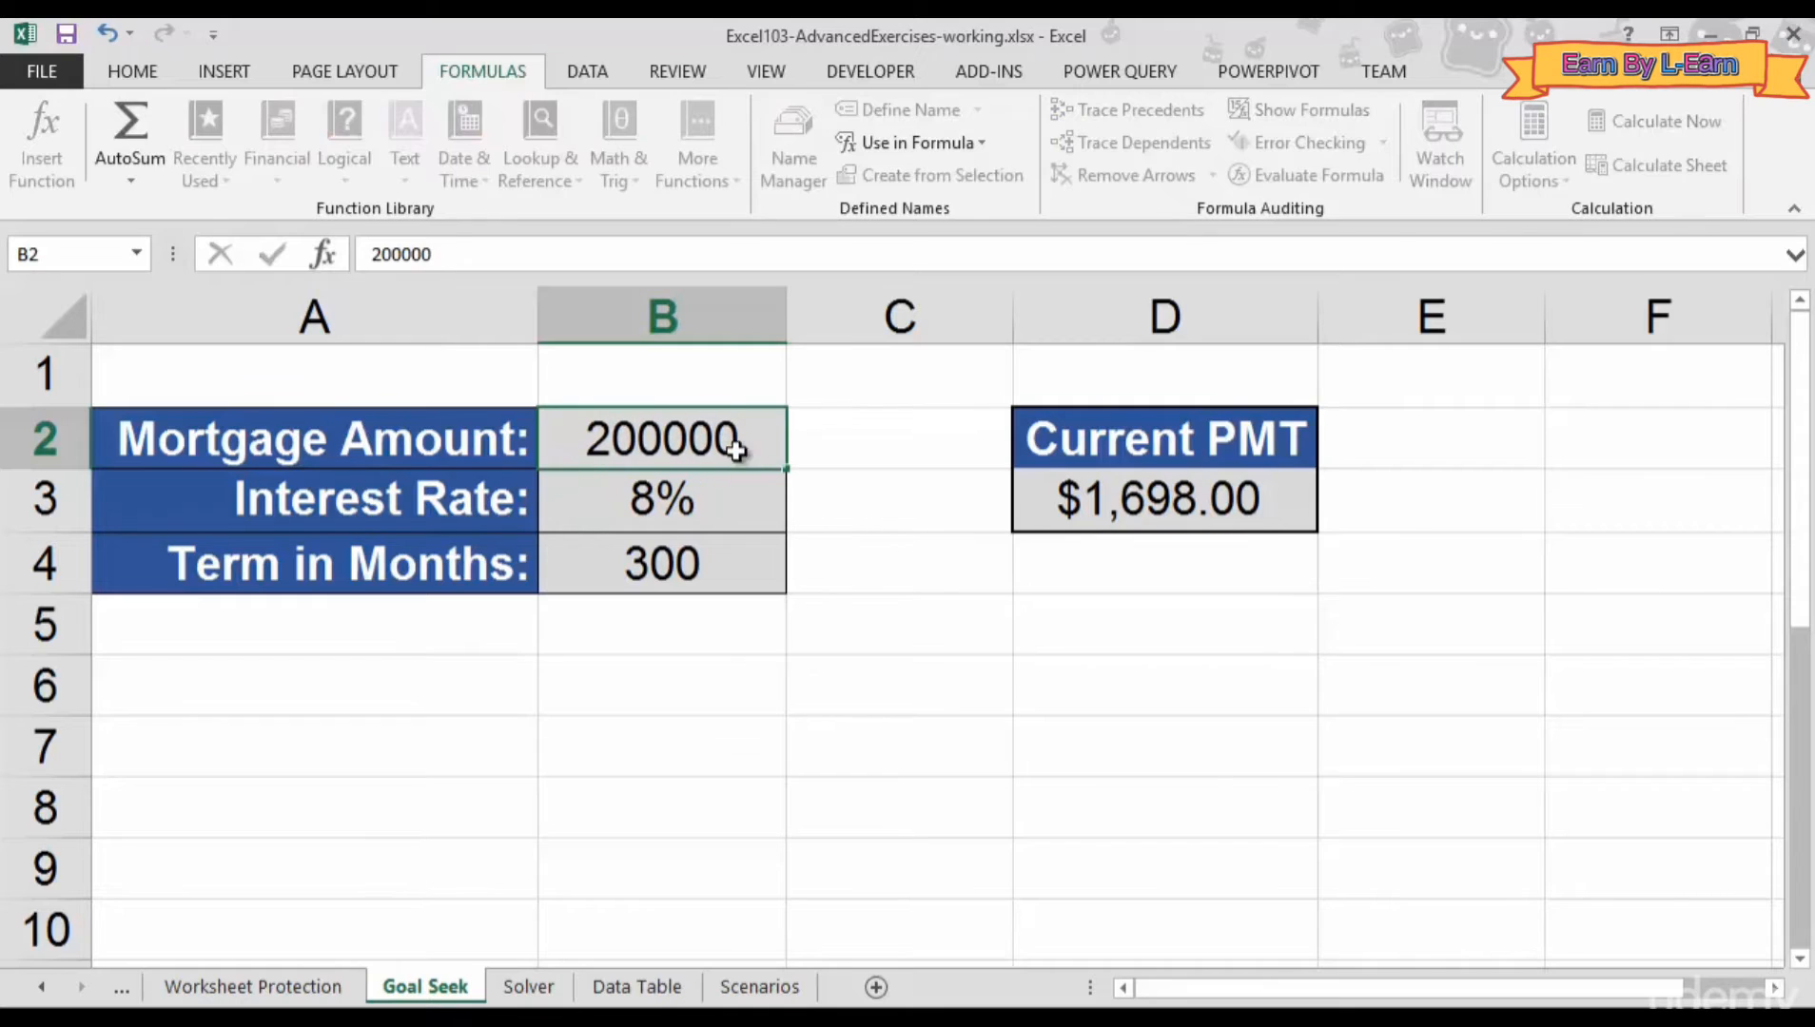
key("Return")
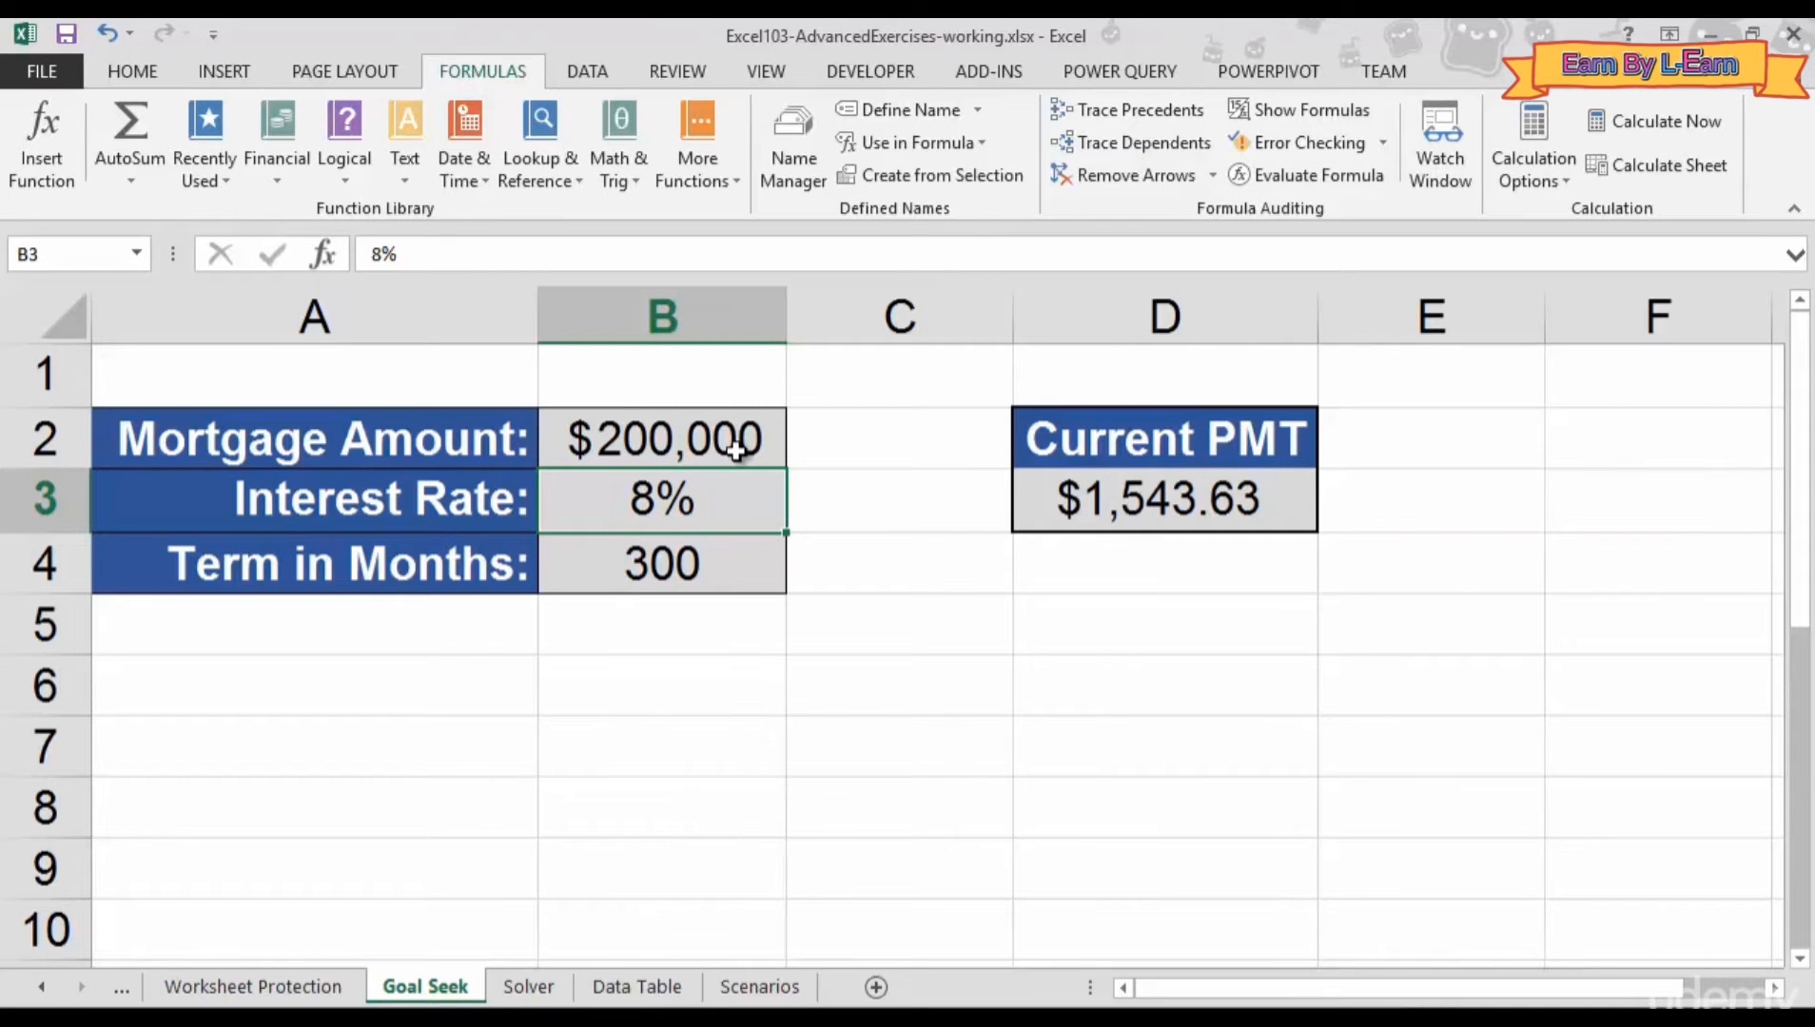
type("4")
key("Return")
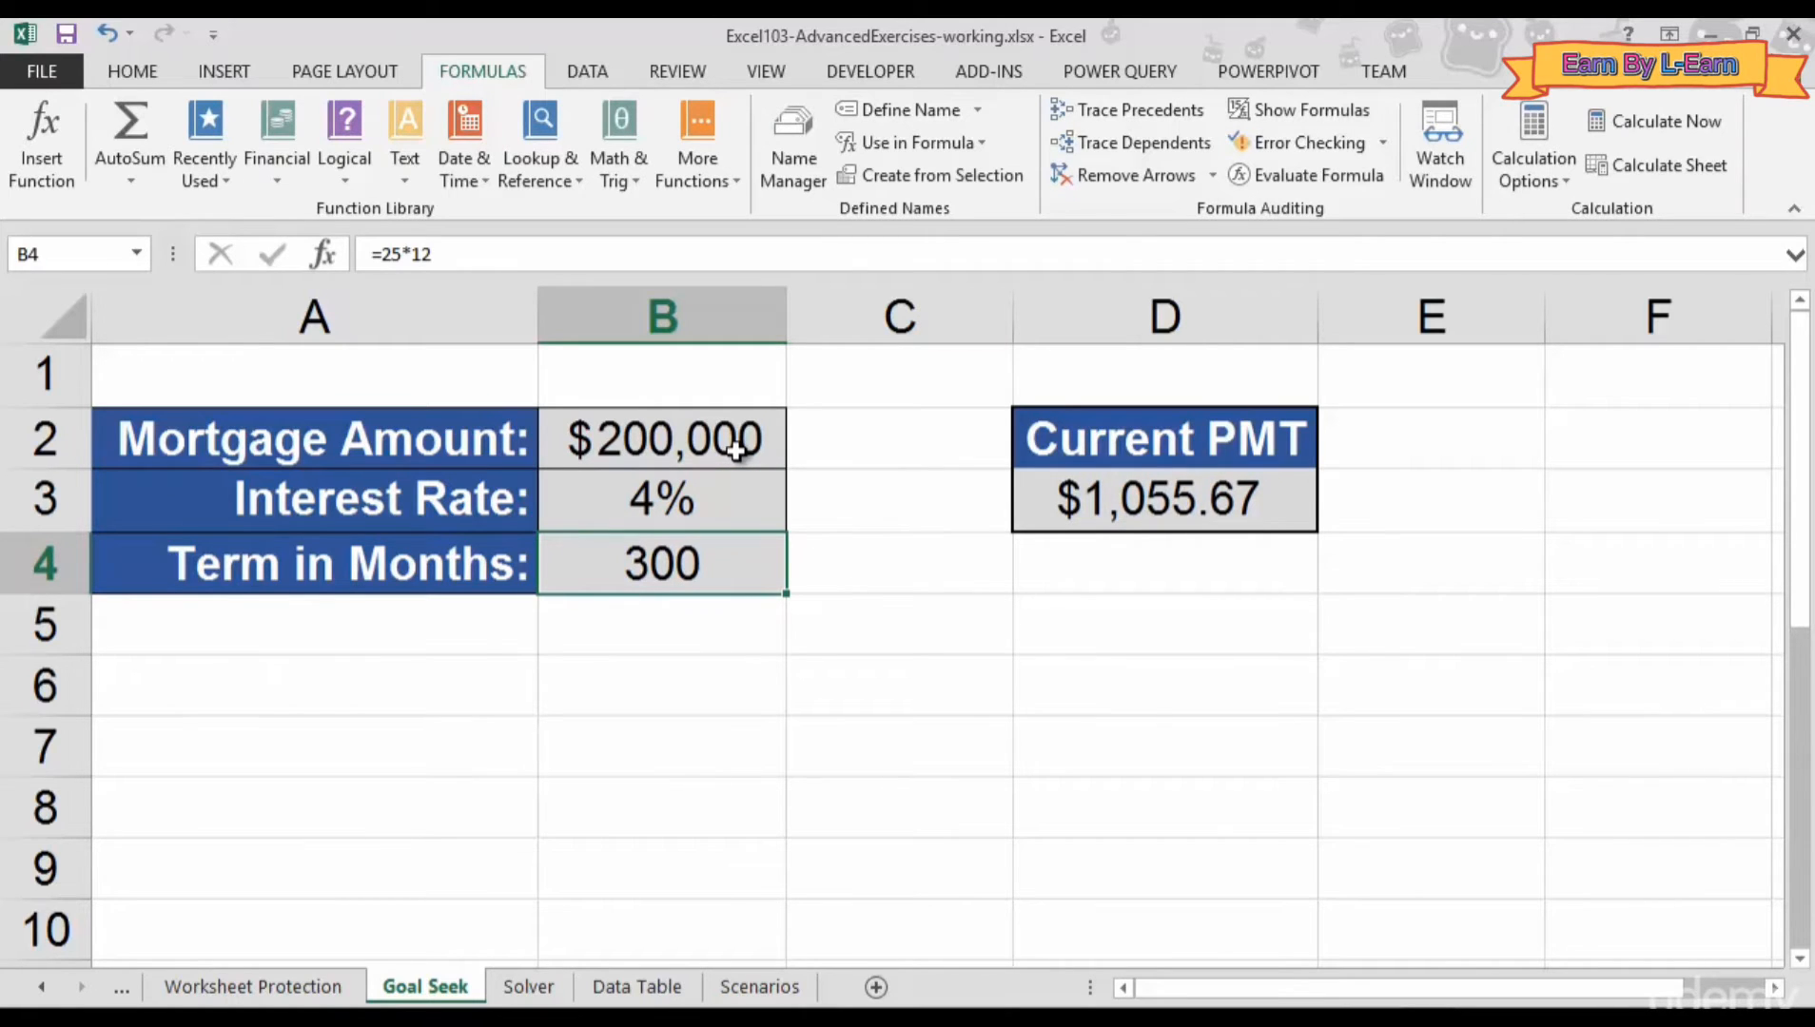
key("ctrl+z")
key("ctrl+z")
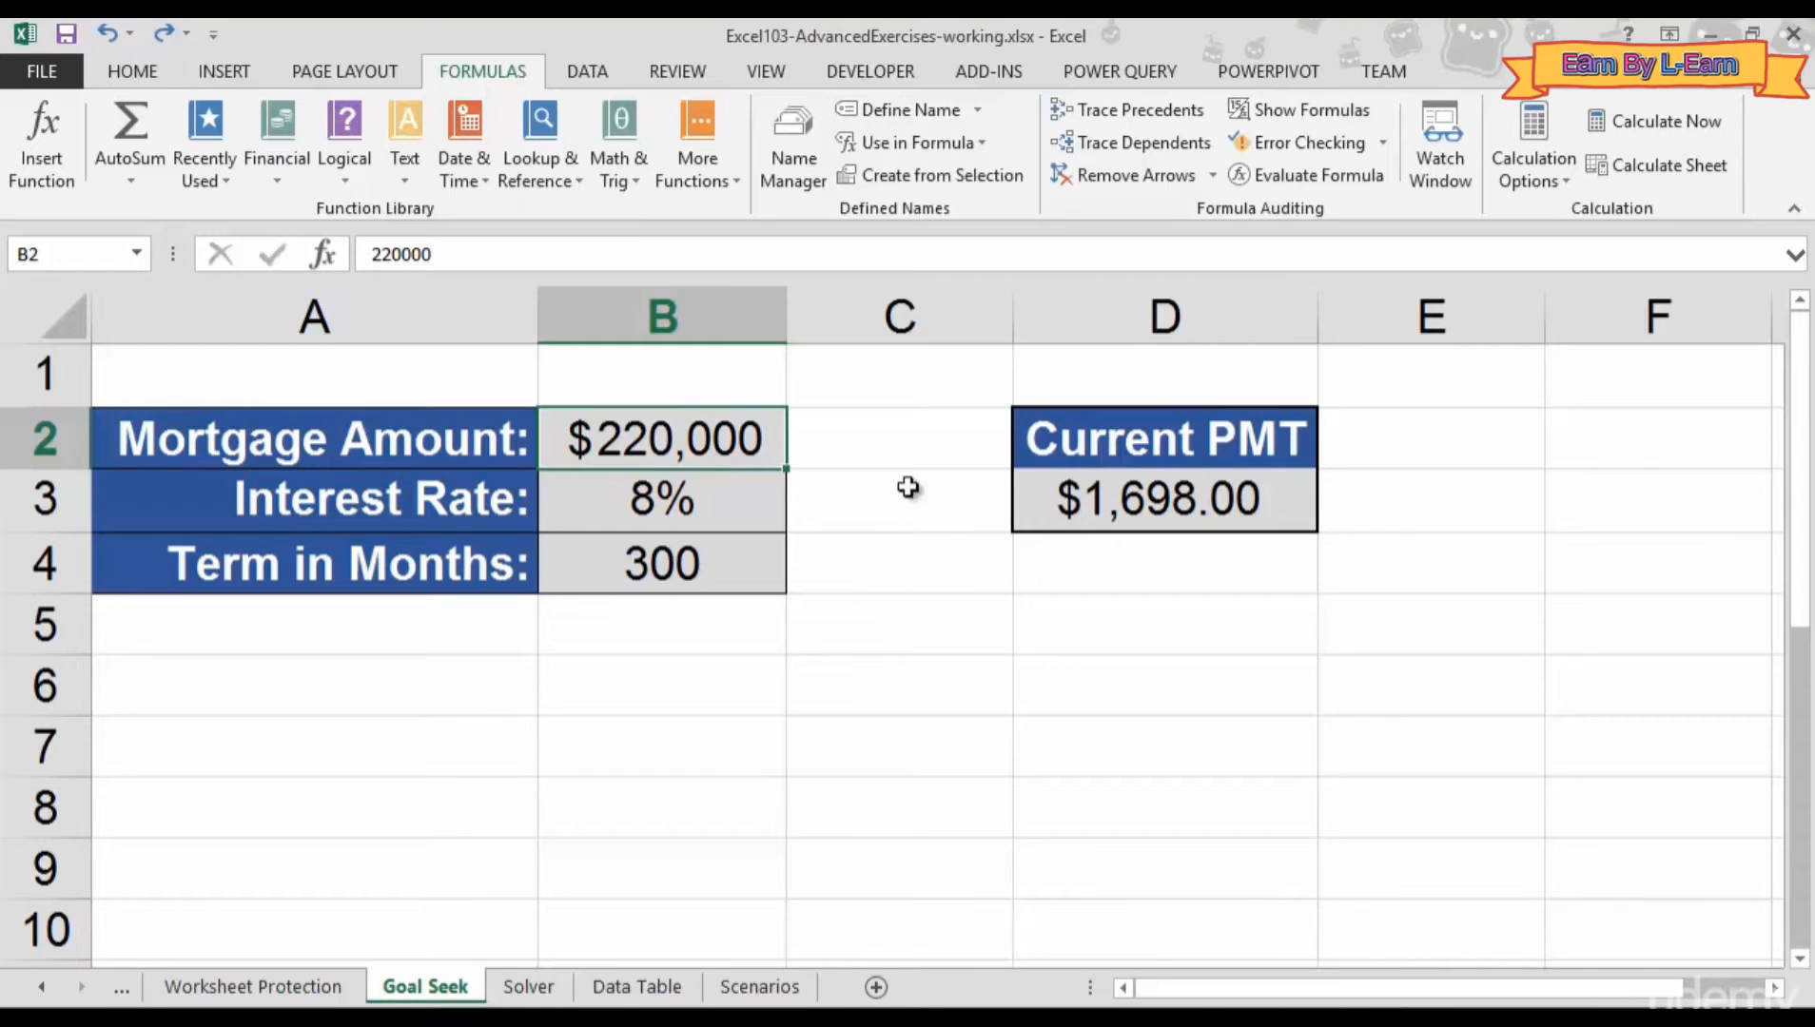
- Select the payment cell D3 and show the Data ribbon tools
left_click(1073, 500)
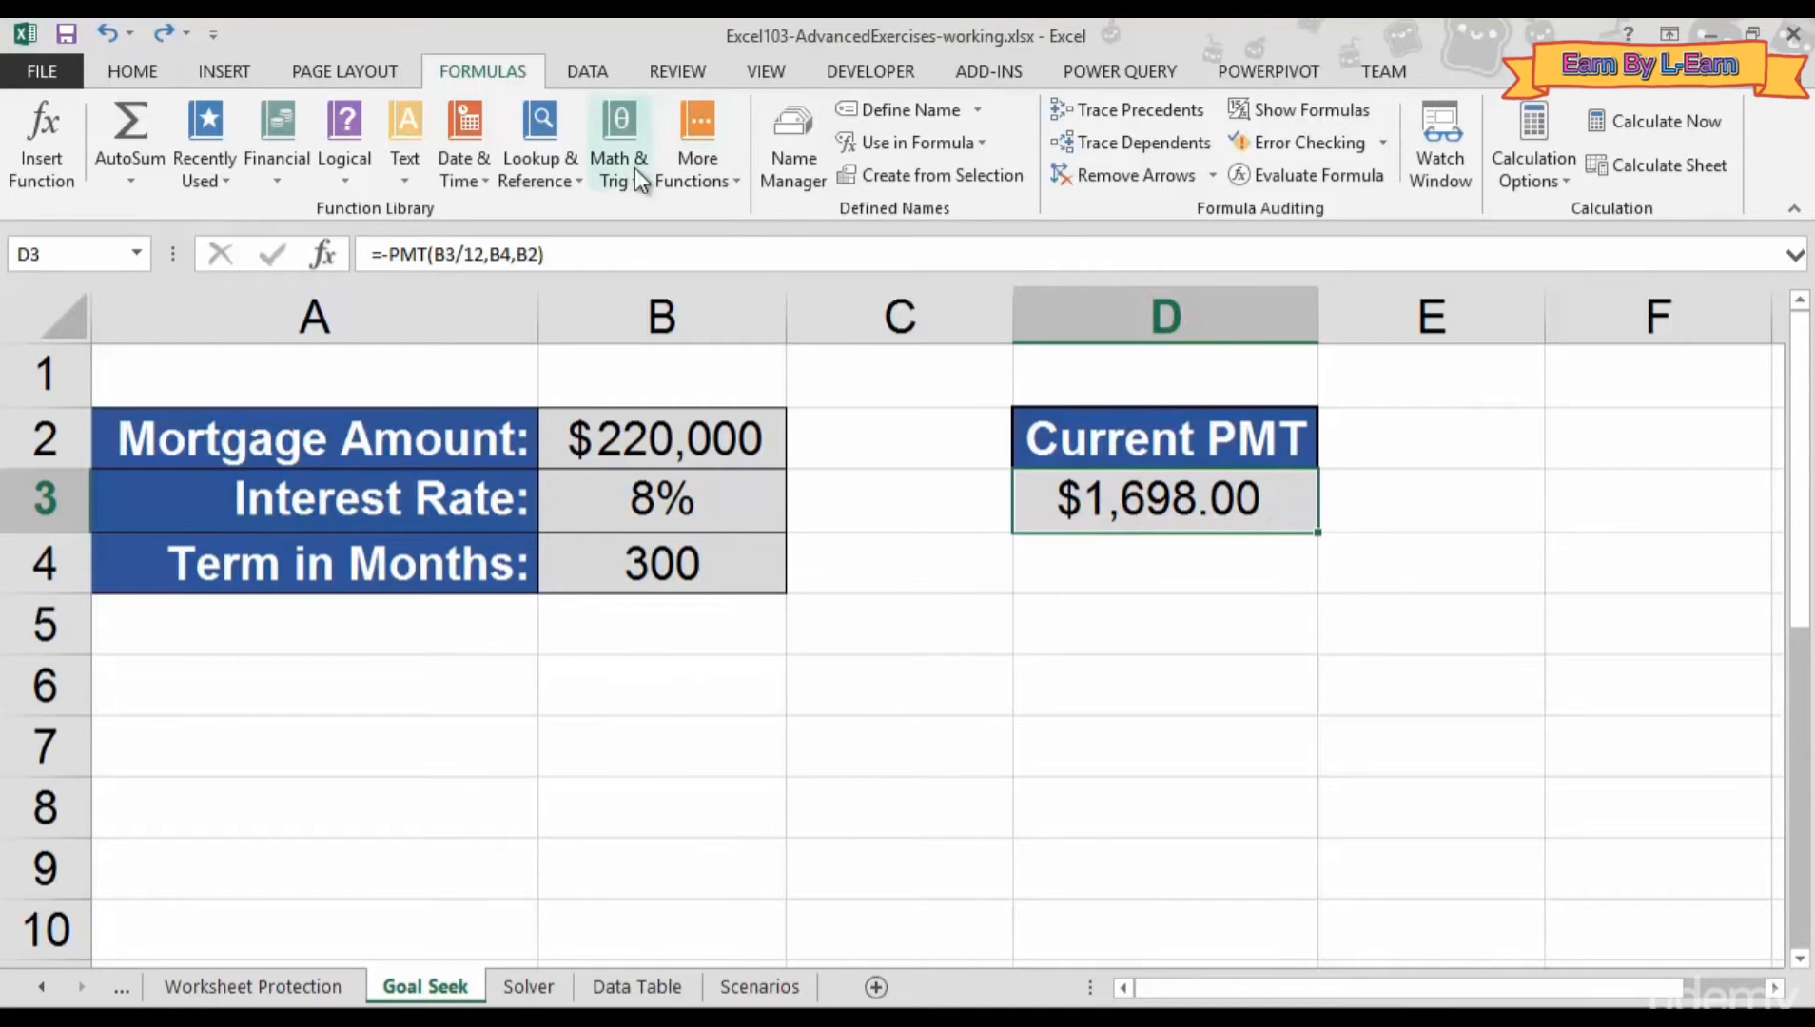
left_click(608, 76)
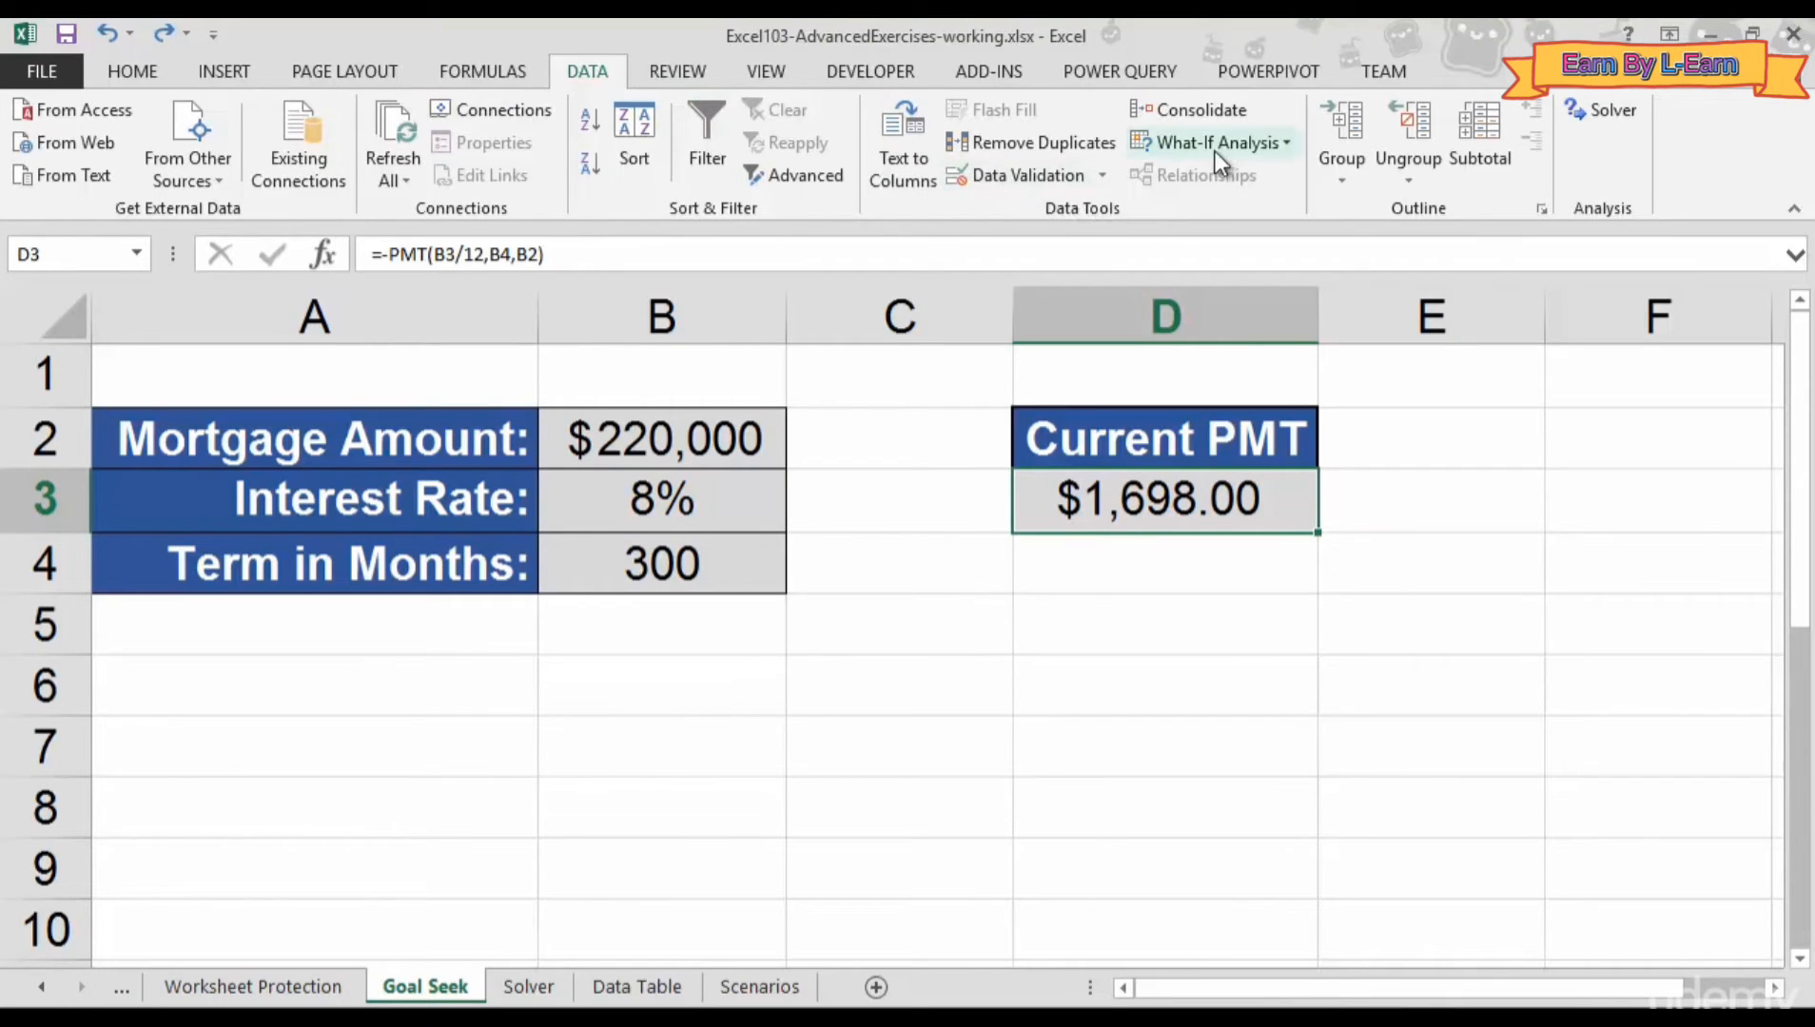
- Launch Goal Seek from What-If Analysis and move its dialog off the payment figures
left_click(1238, 151)
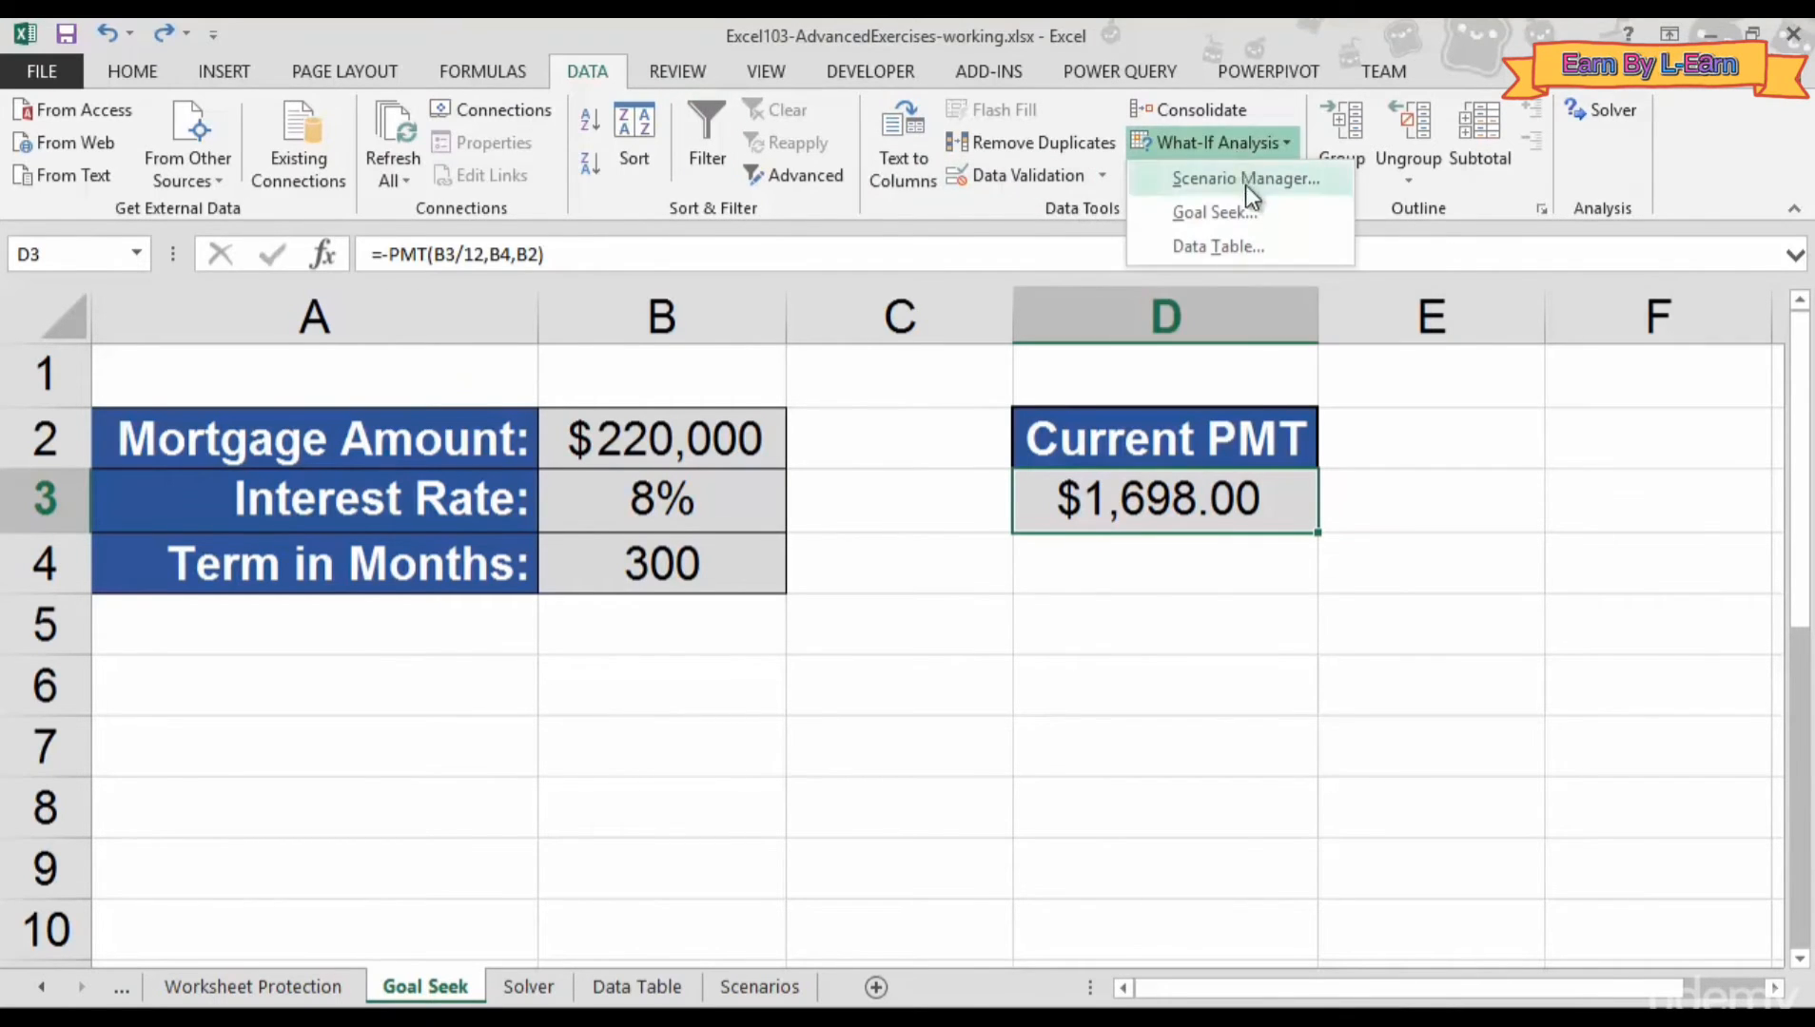
left_click(1218, 214)
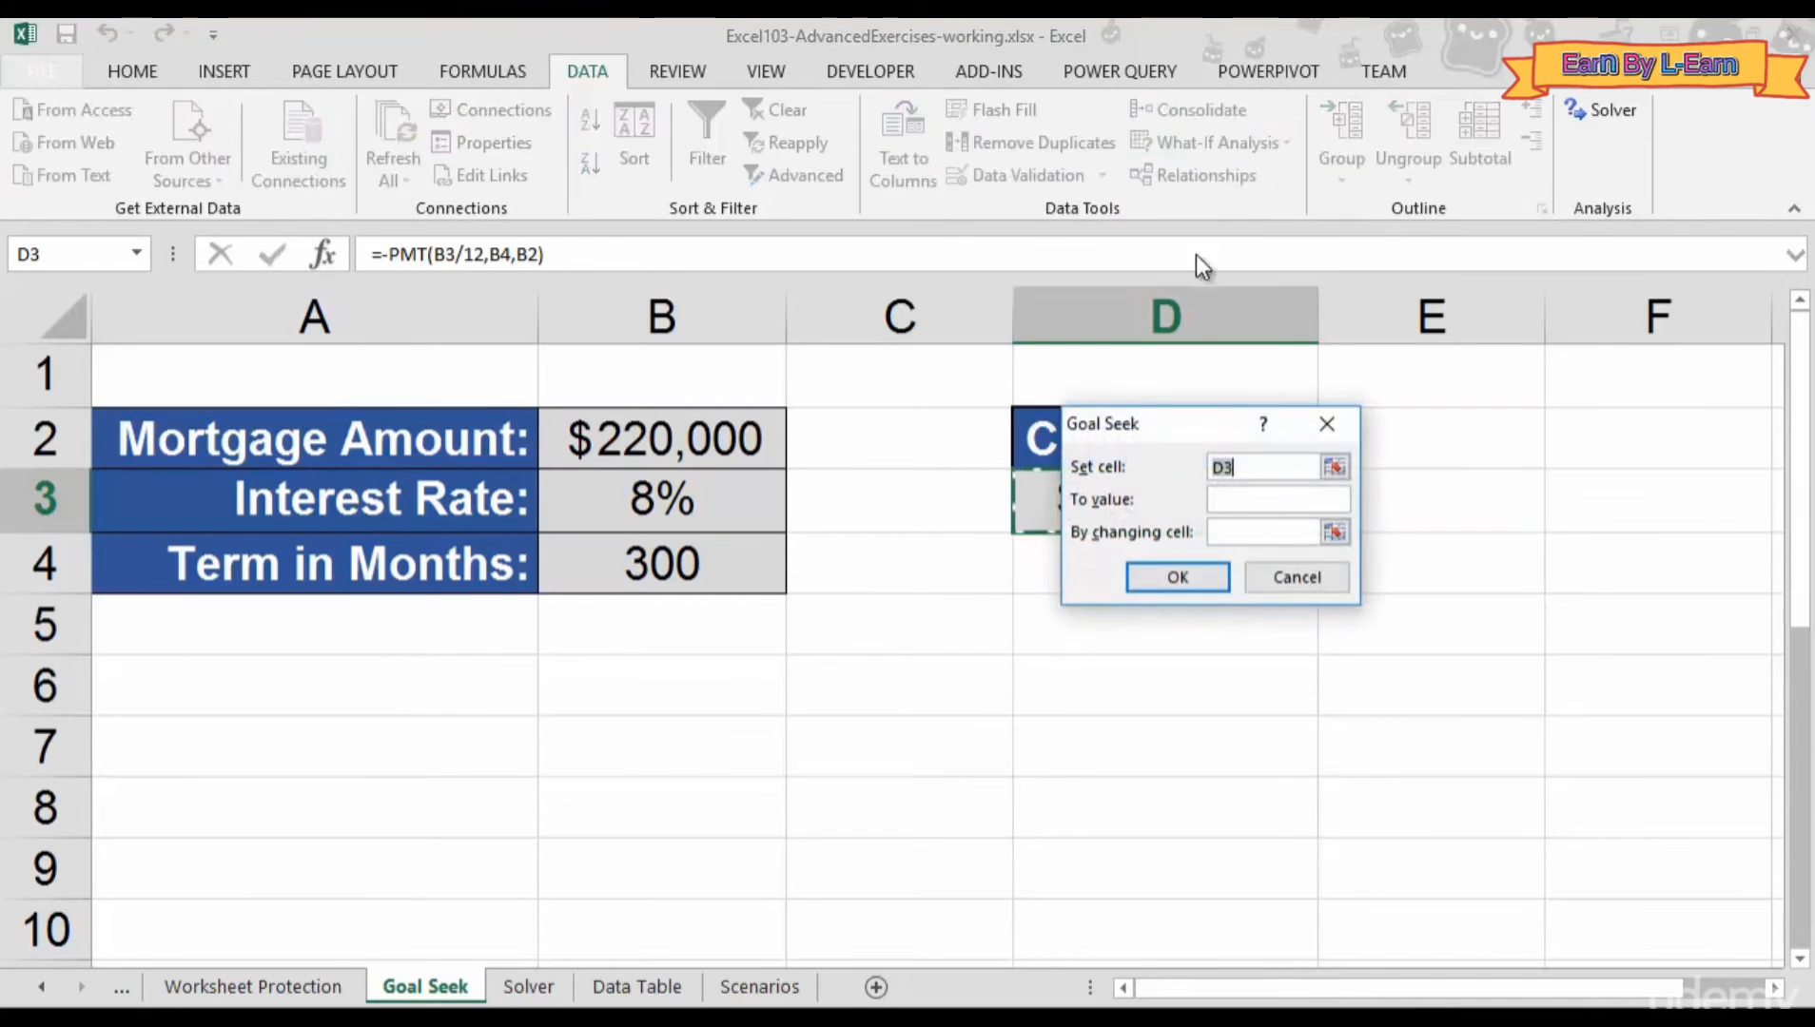
left_click_drag(1196, 419, 929, 581)
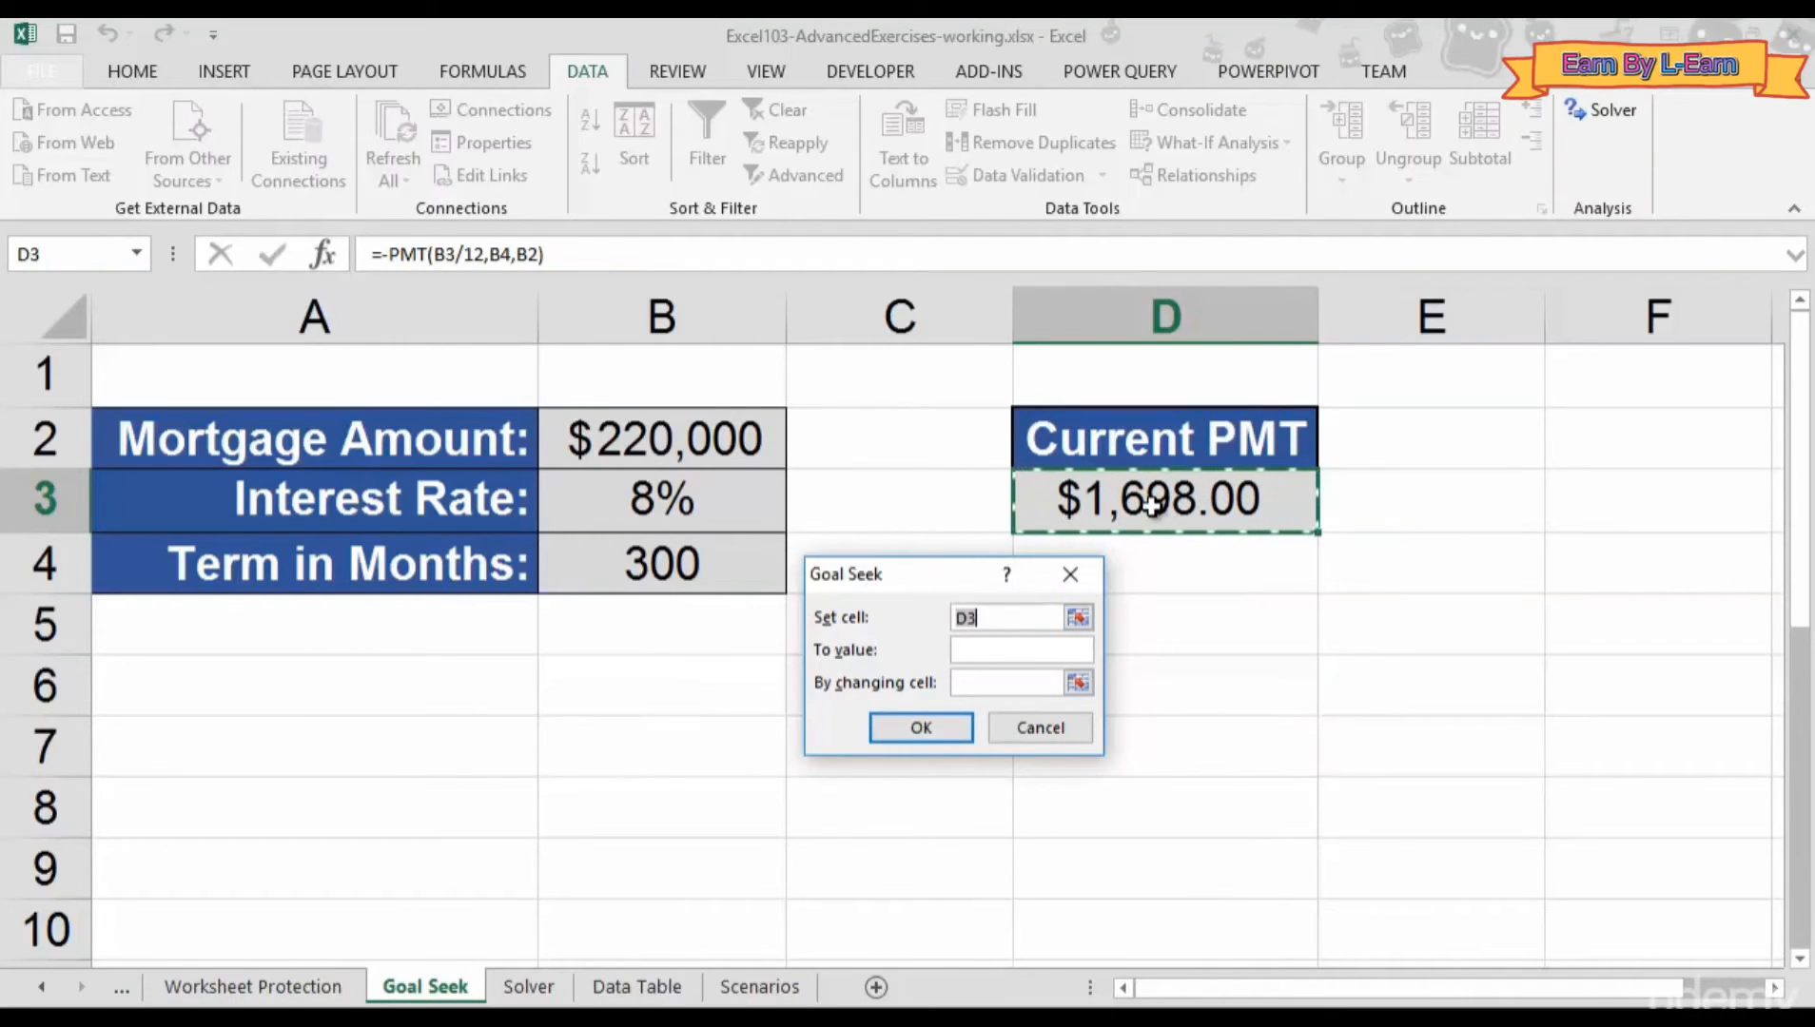
- Goal Seek D3 to 1100 by changing B2, yielding a $142,521 mortgage amount
left_click(1015, 625)
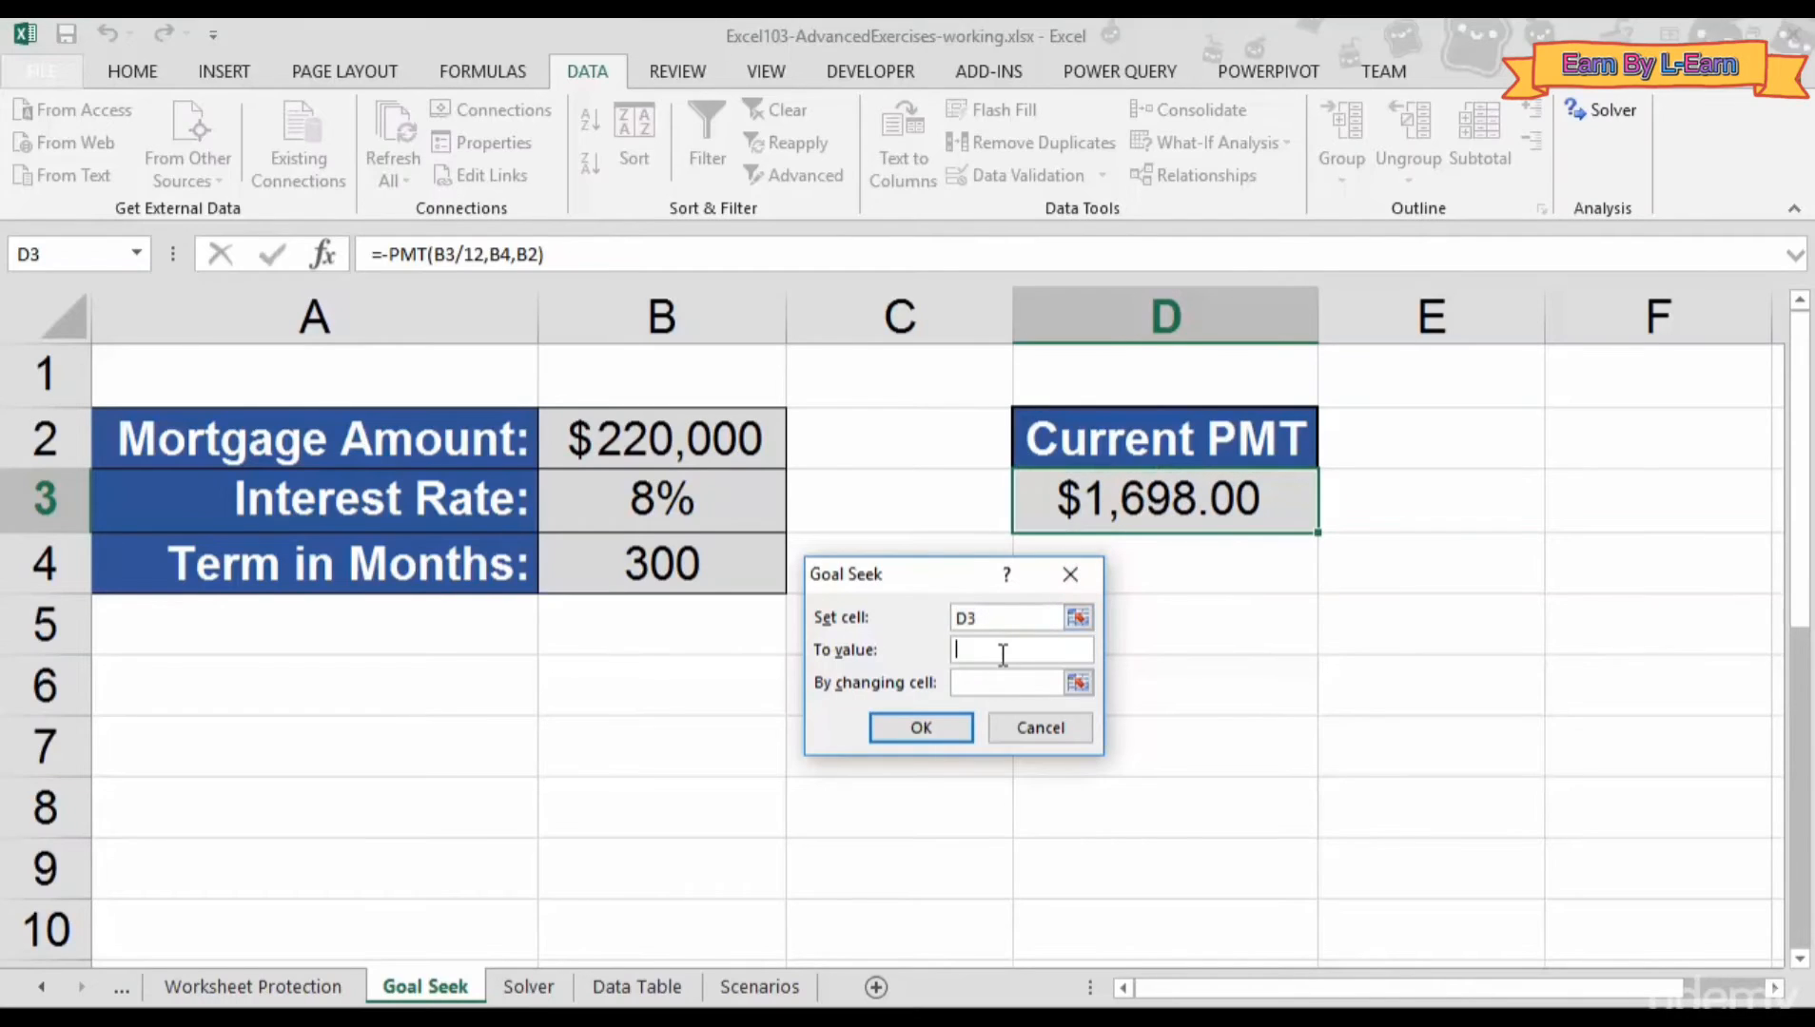
type("1100")
left_click(976, 687)
left_click(655, 445)
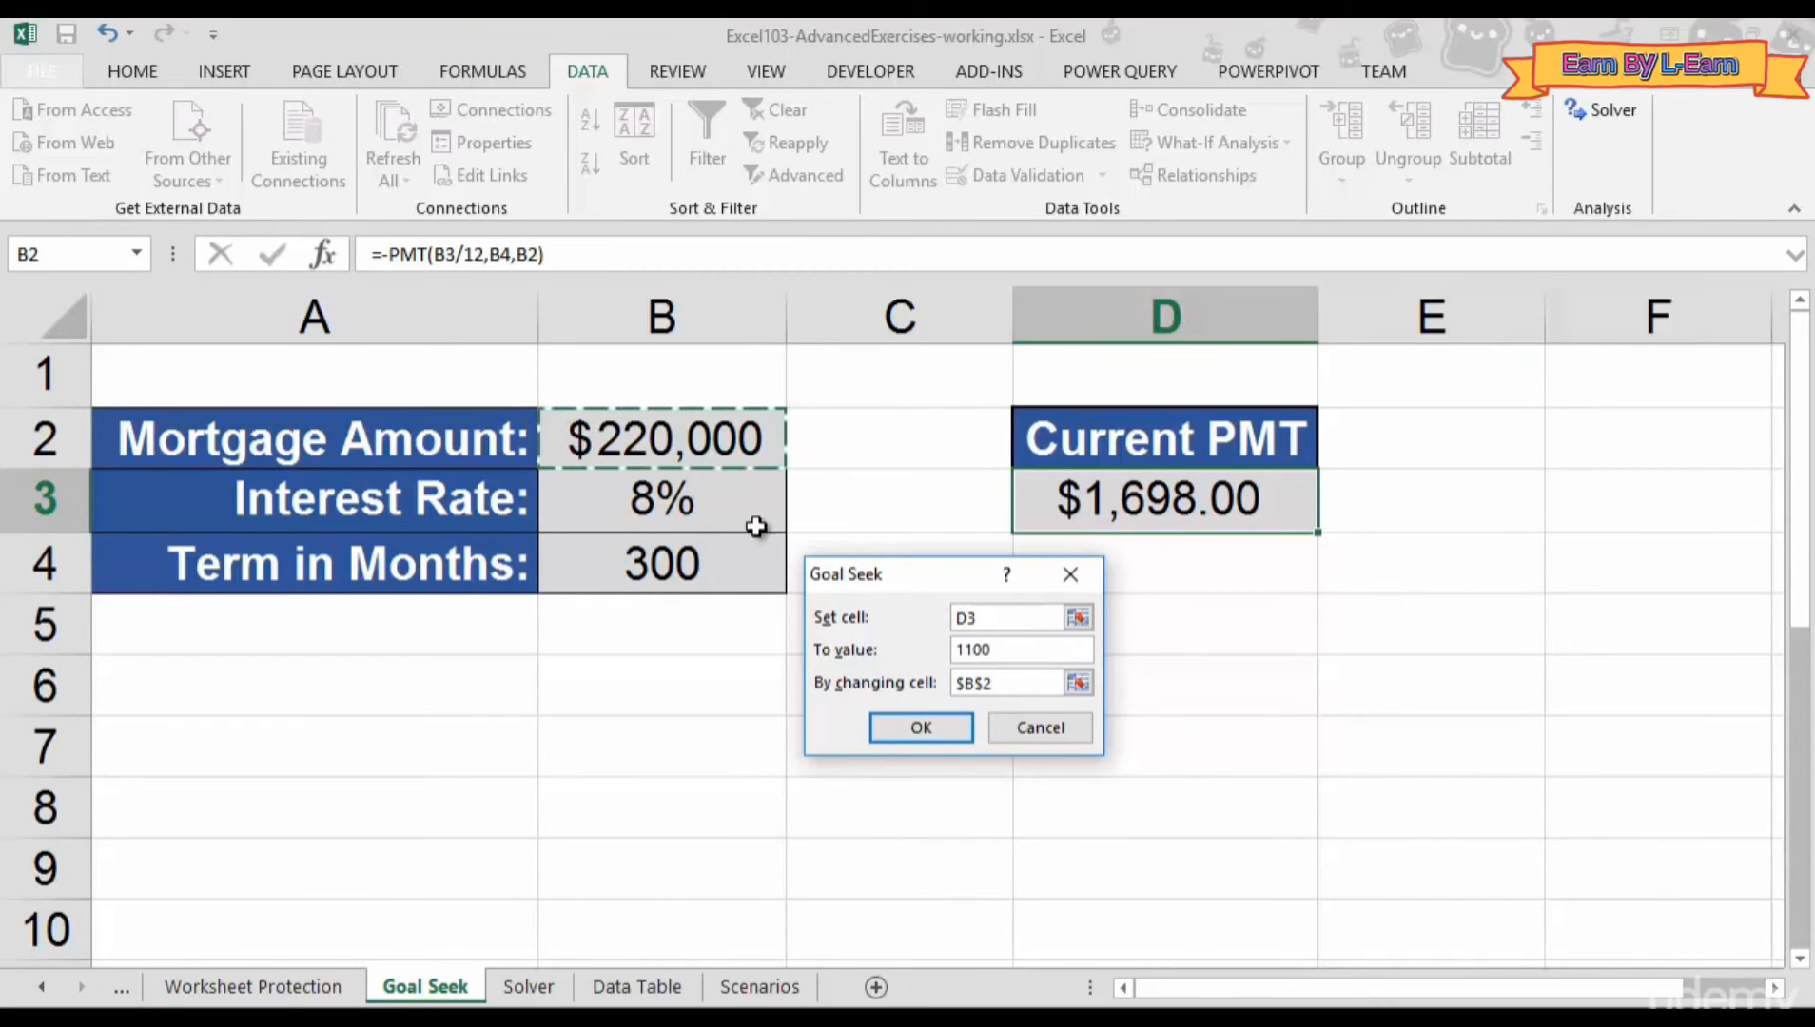
left_click(898, 729)
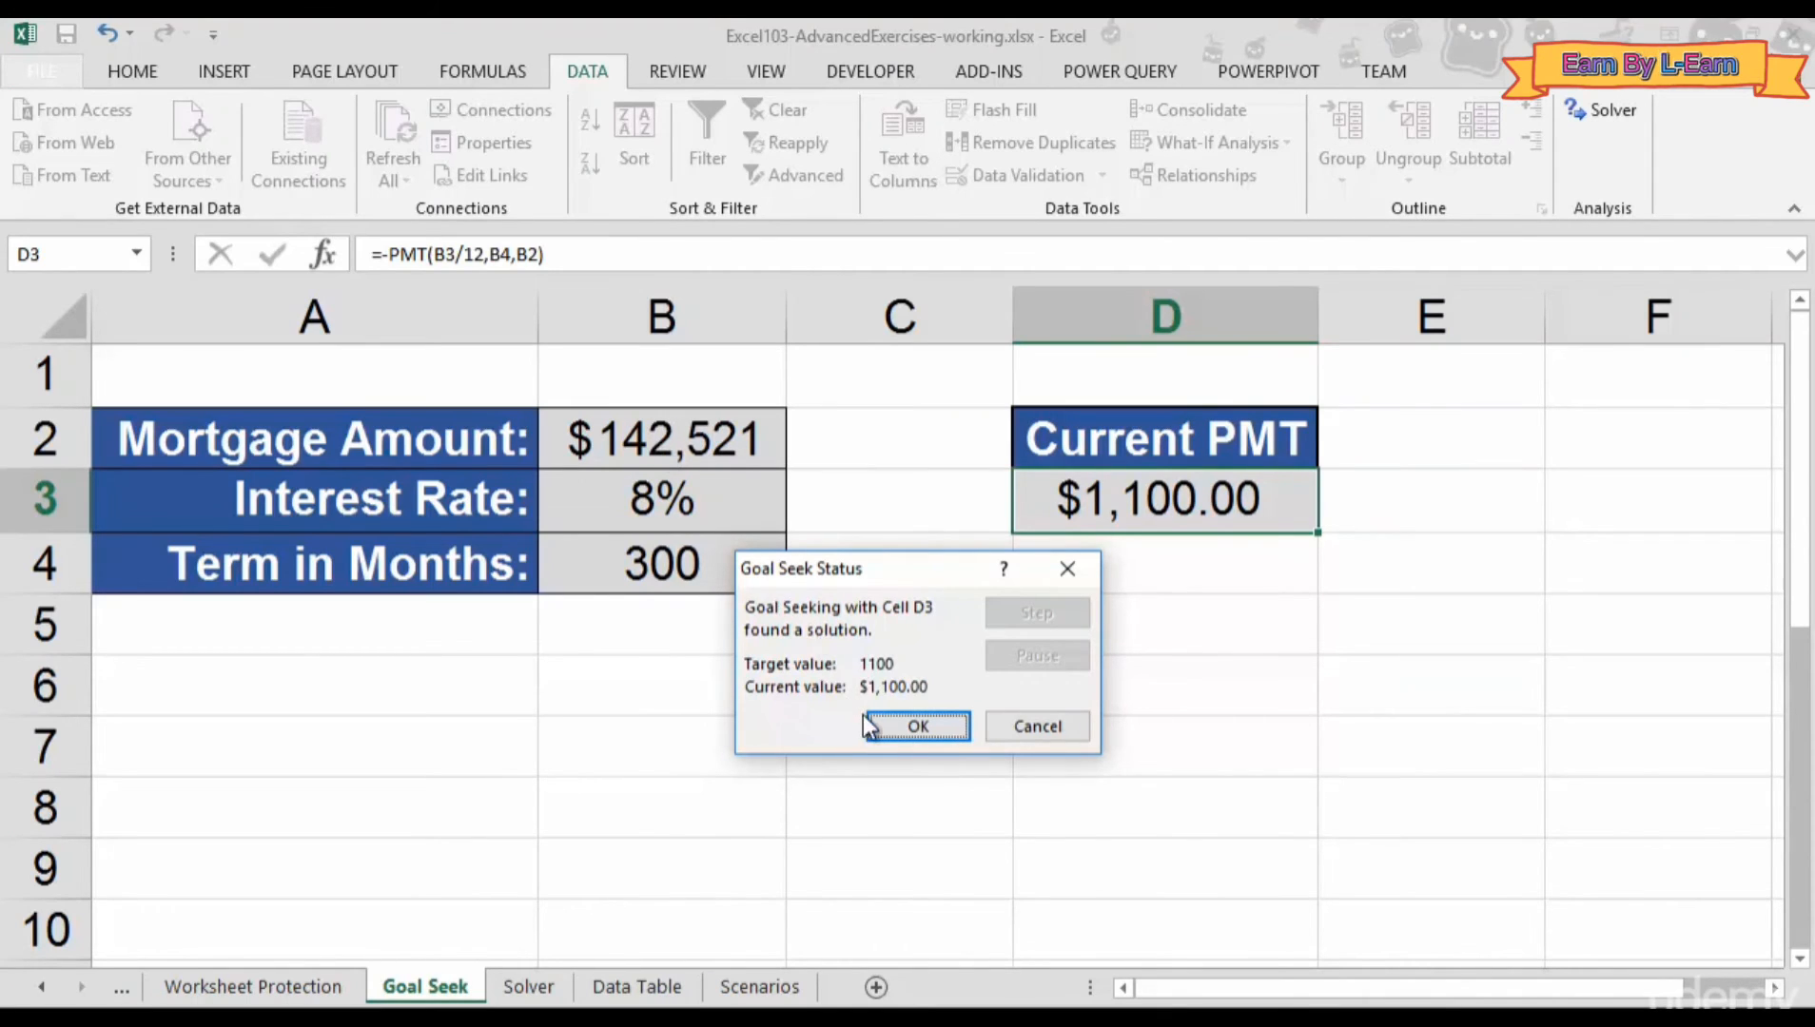
- Cancel the Goal Seek result to restore the $220,000 mortgage and $1,698.00 payment
left_click(1011, 723)
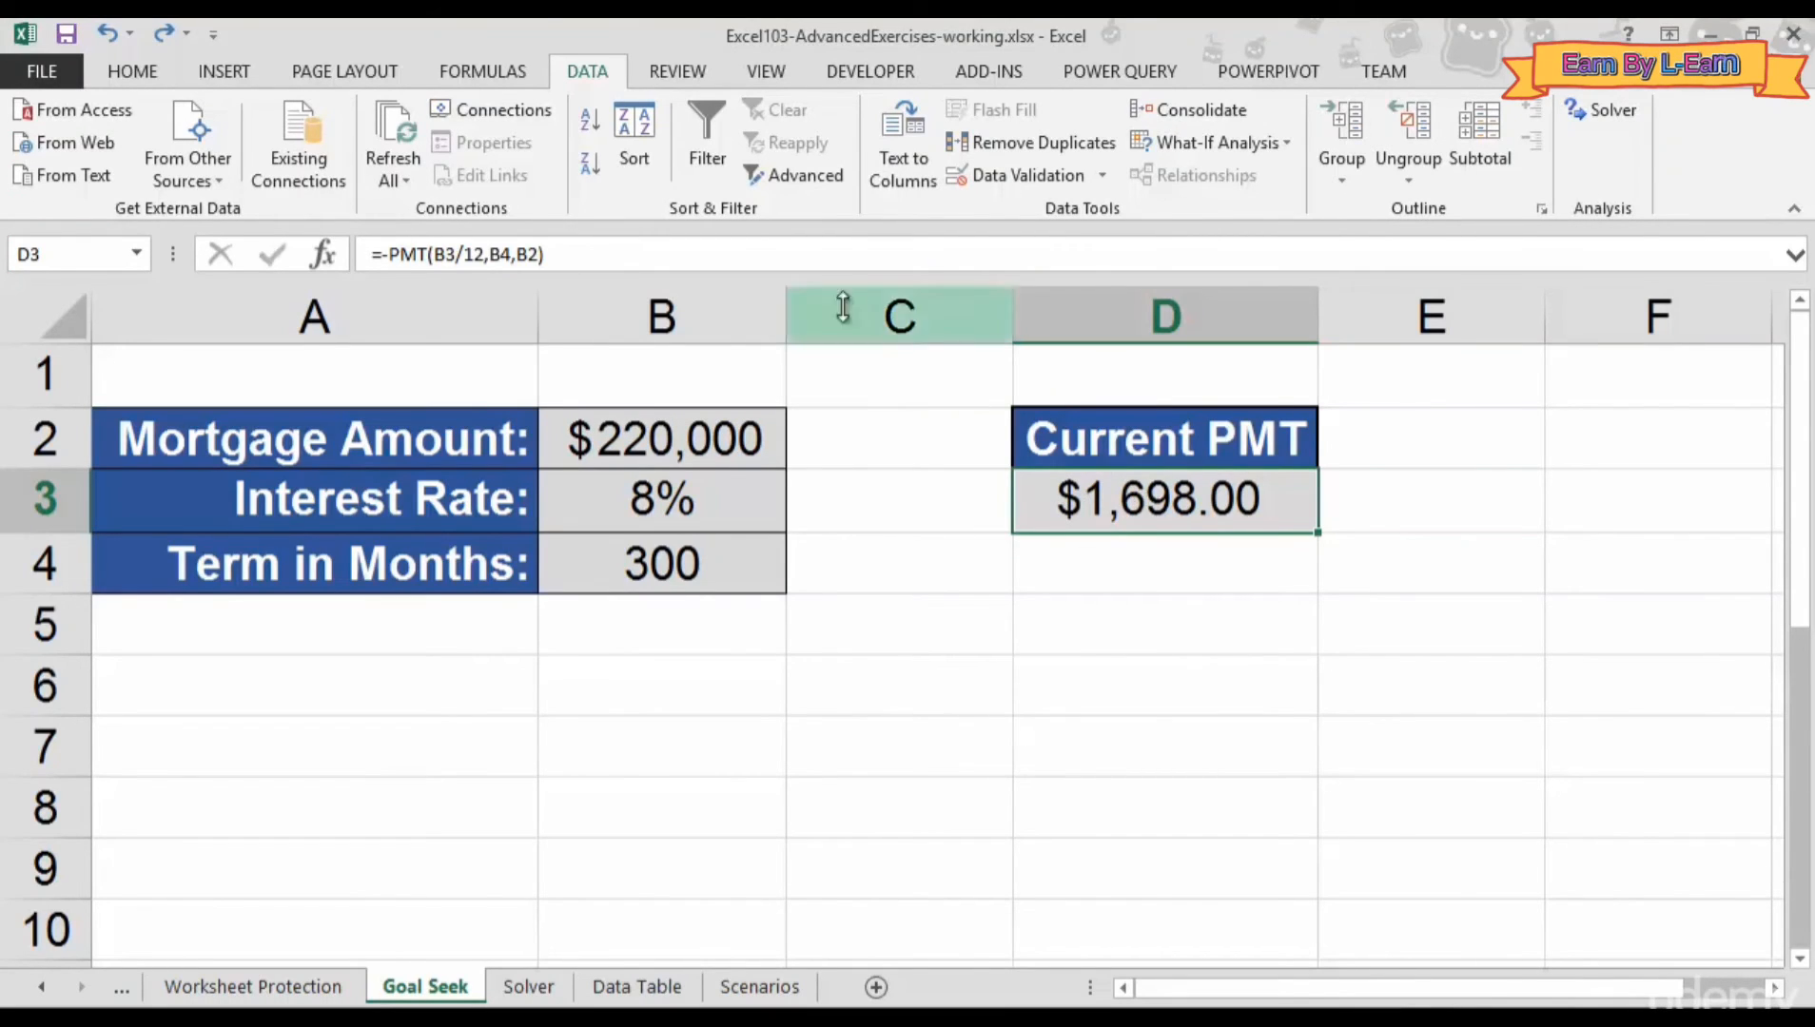
- Goal Seek D3 to a $1,100 payment by changing B3, dropping the rate to 3%
left_click(1142, 141)
left_click(1172, 213)
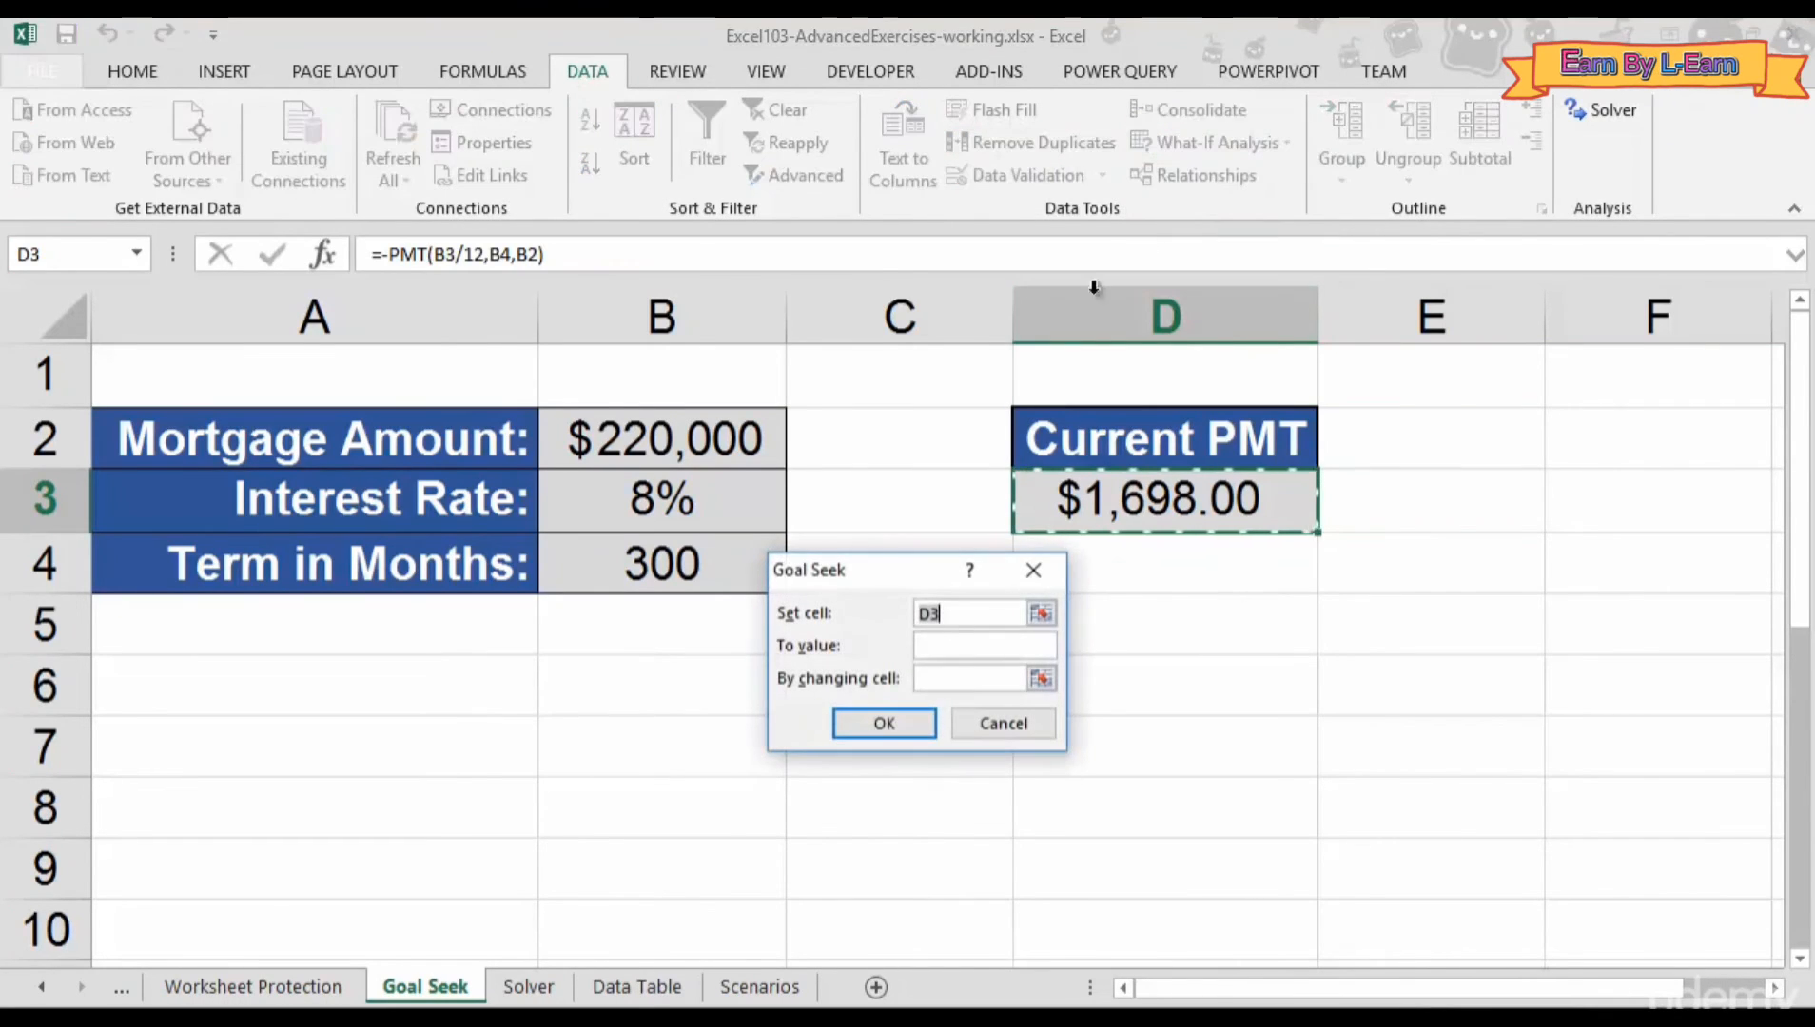
left_click(956, 647)
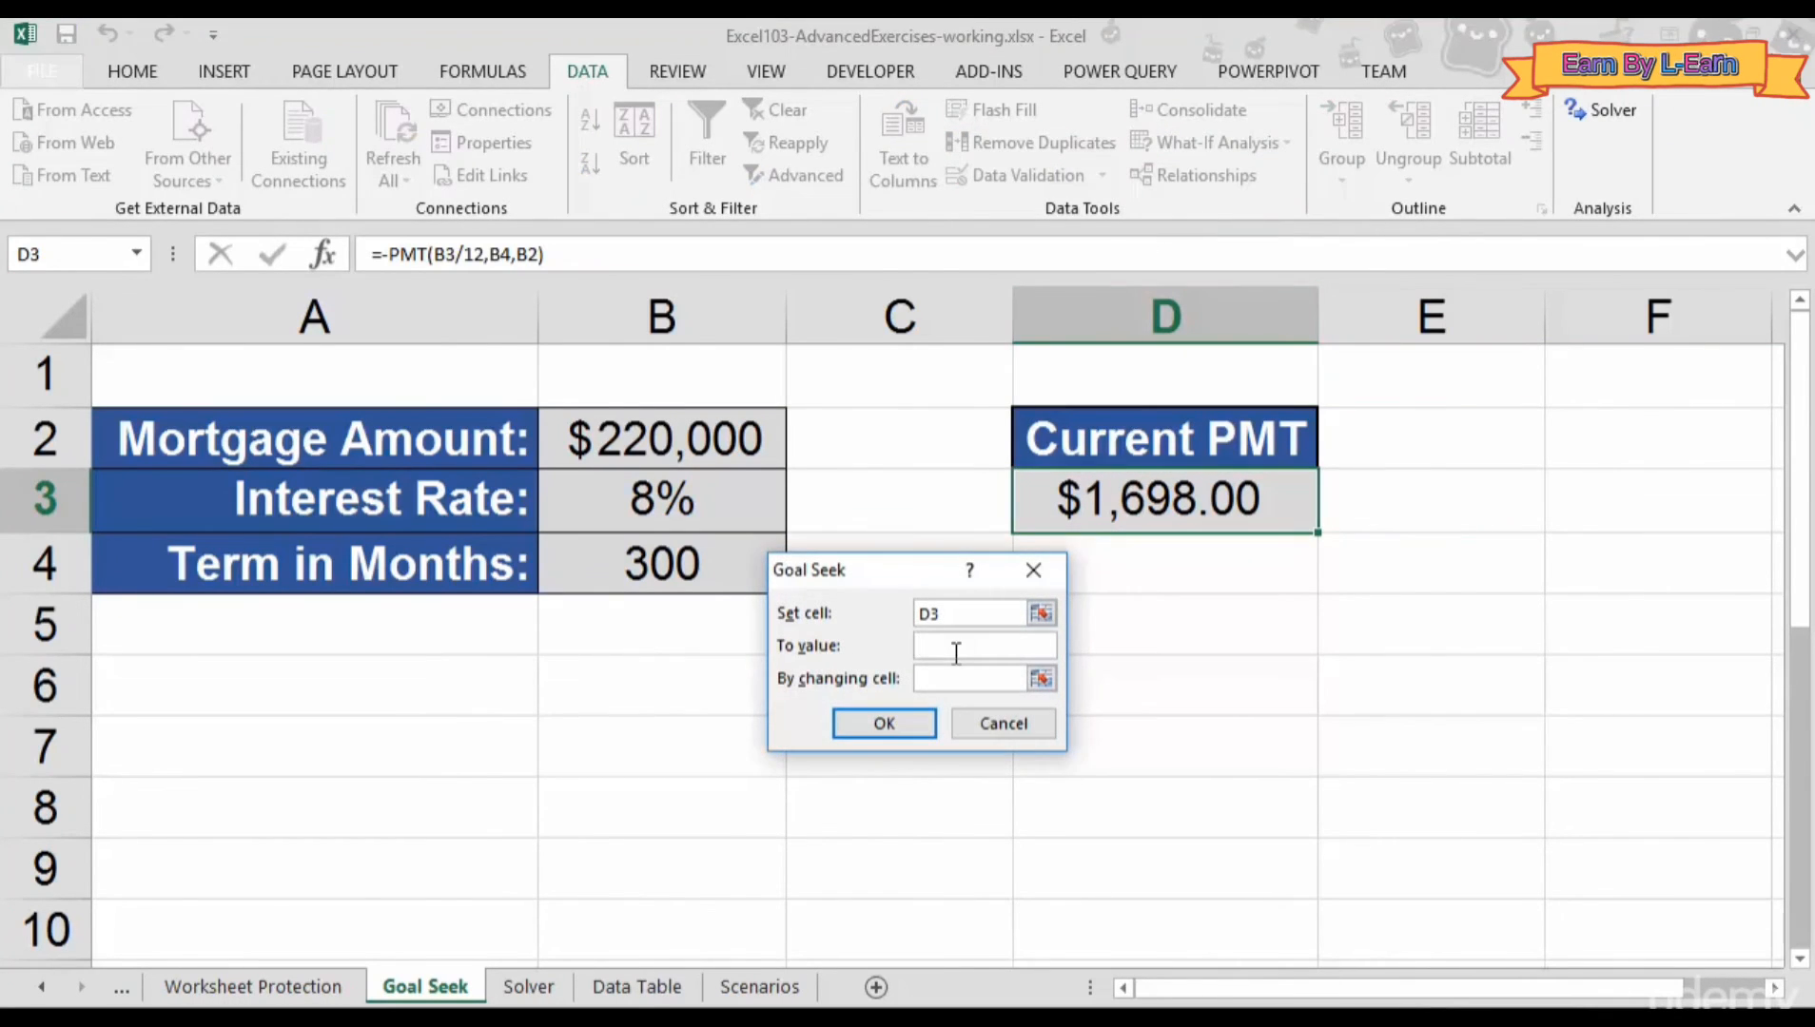
type("1100")
left_click(974, 683)
left_click(658, 504)
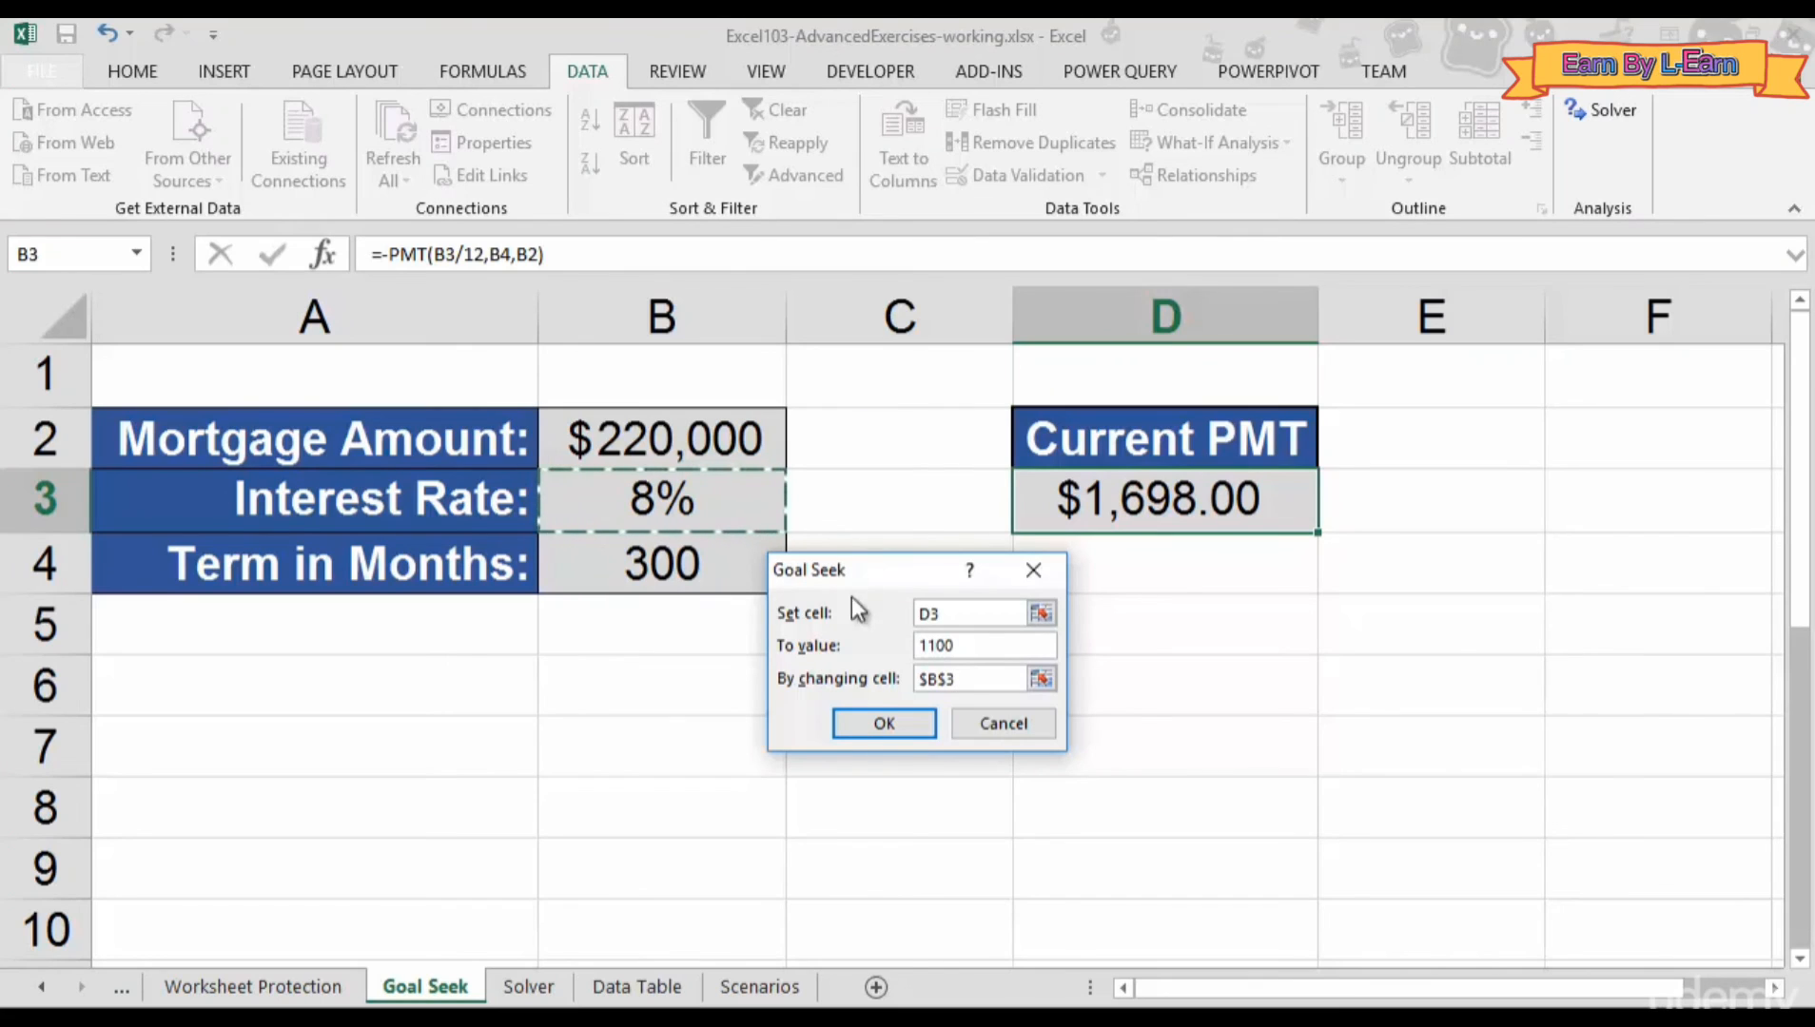
left_click(867, 722)
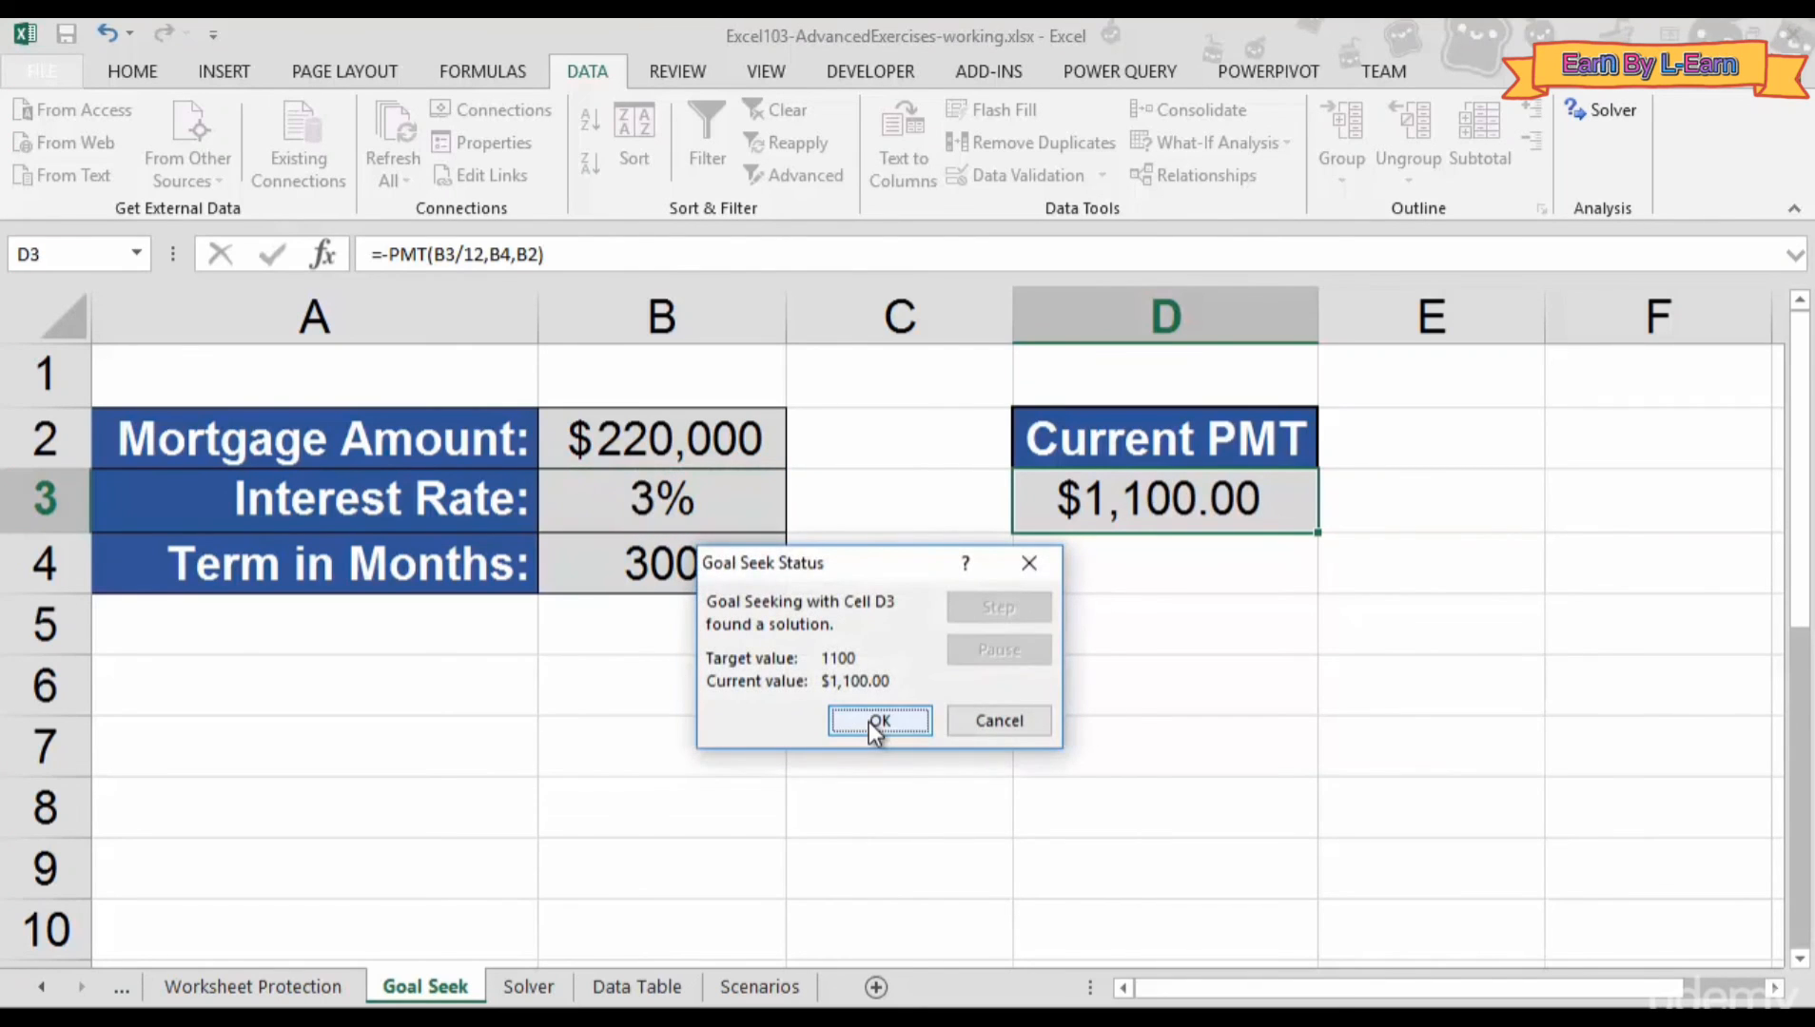